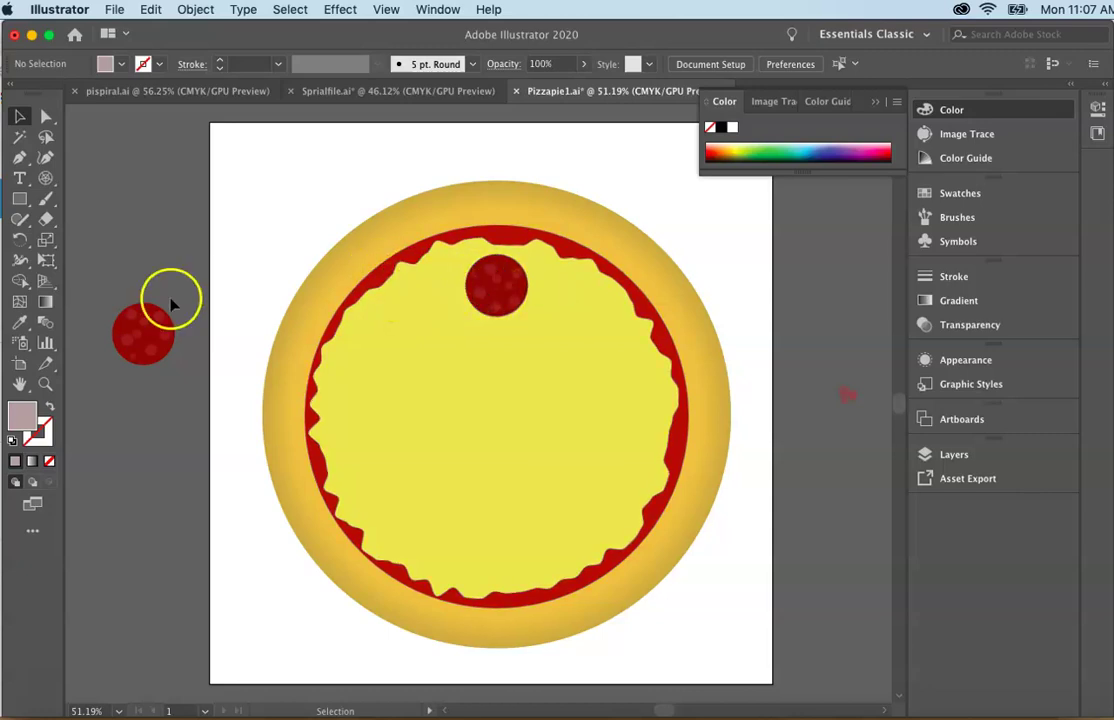
# Step: Drag the spare pepperoni toward the pizza, then switch to the Untitled-3 document
pyautogui.click(148, 362)
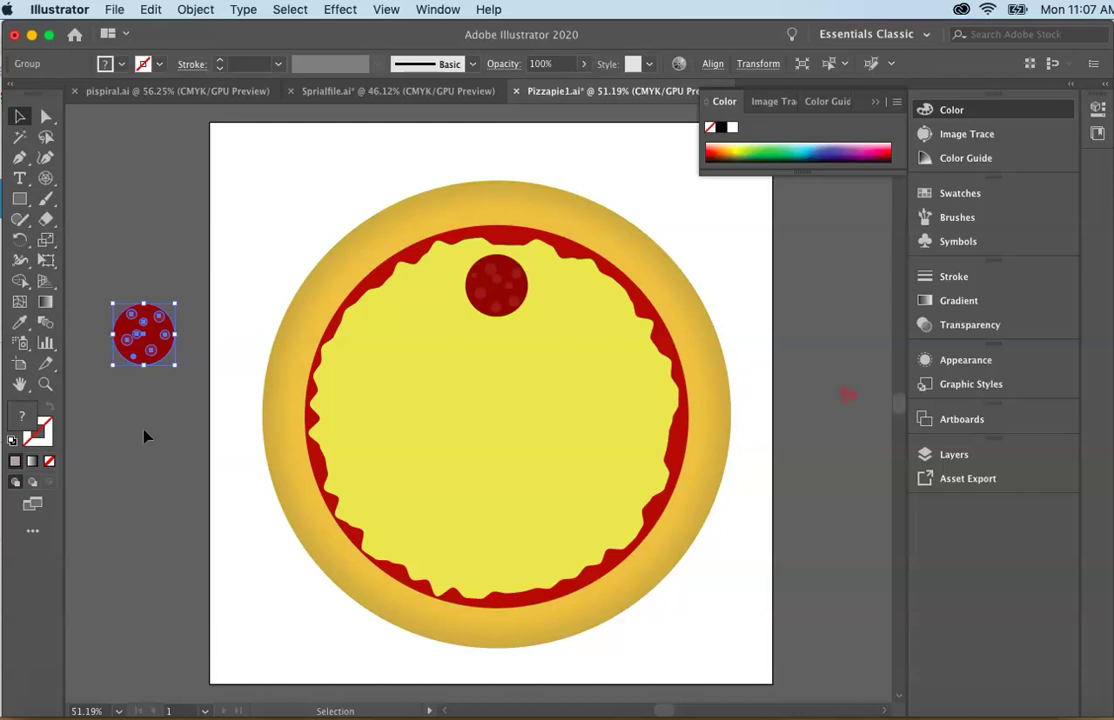
pyautogui.moveTo(145, 330); pyautogui.dragTo(385, 357)
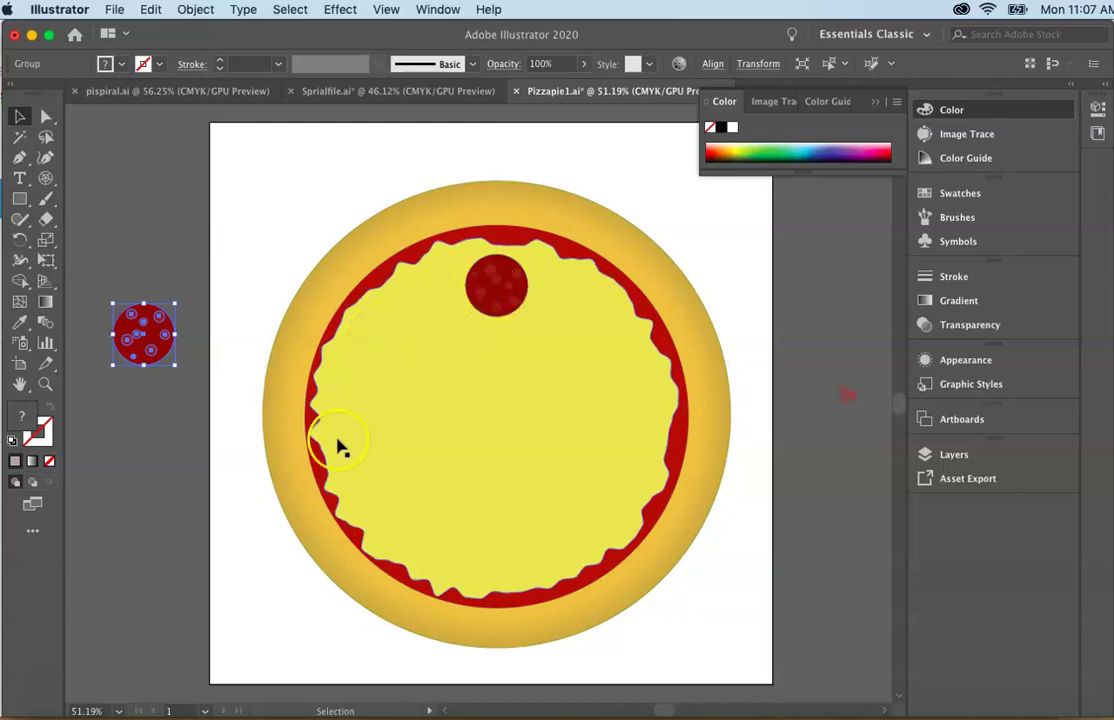
pyautogui.moveTo(440, 575); pyautogui.dragTo(483, 305)
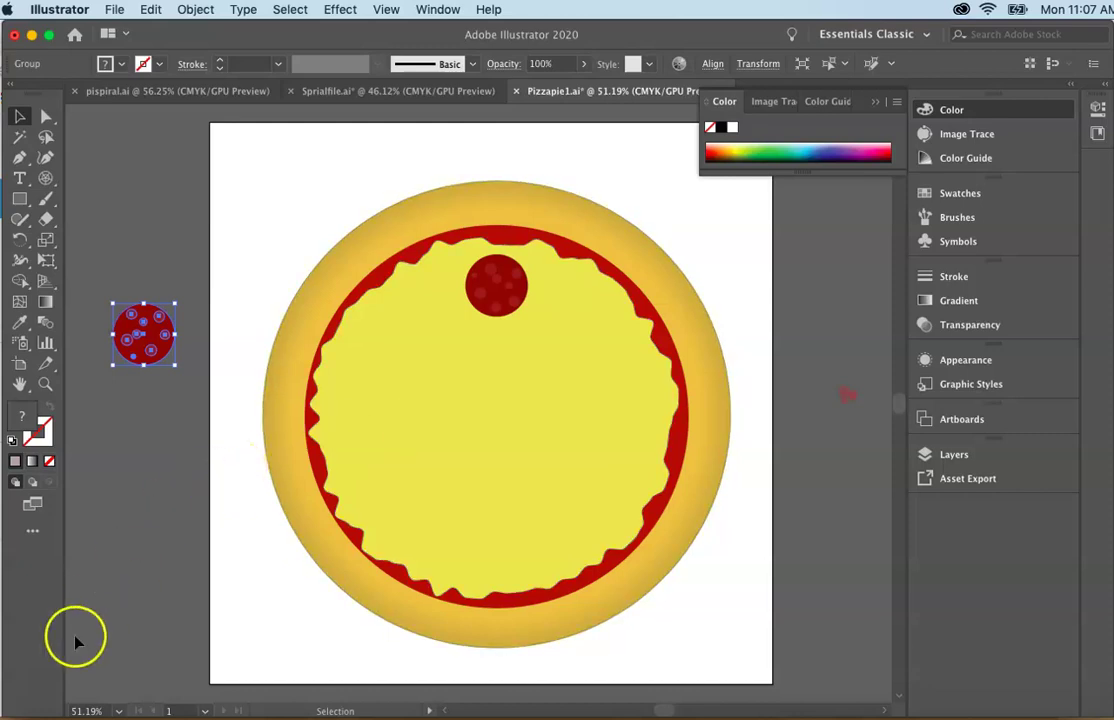
pyautogui.click(42, 676)
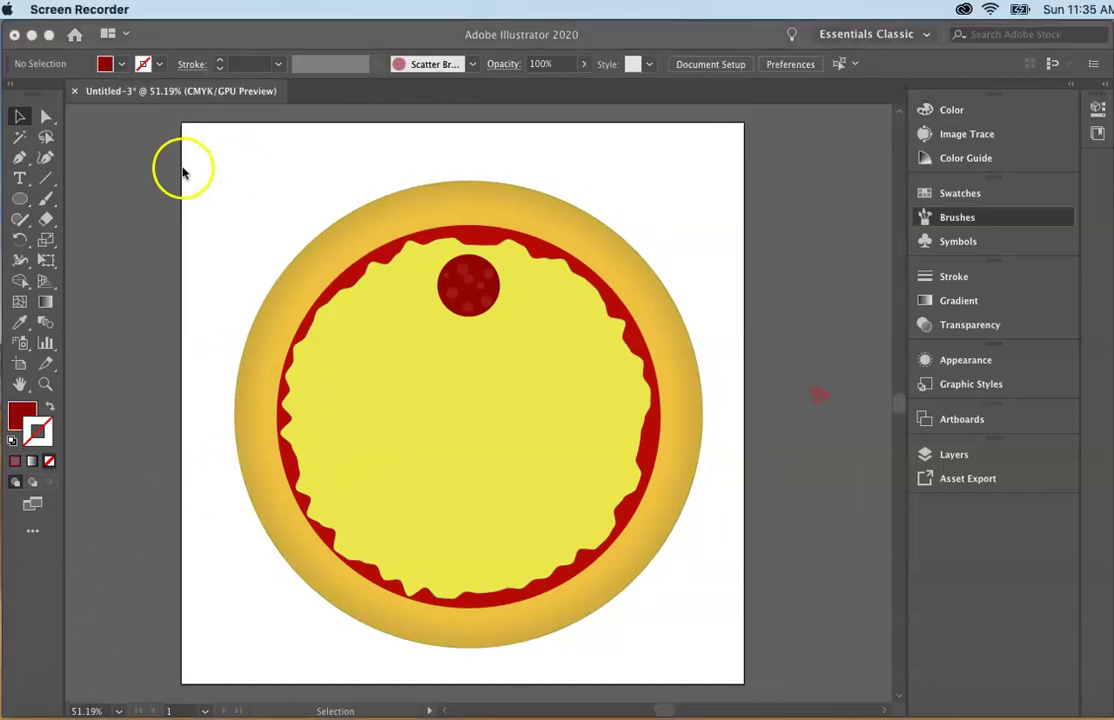
# Step: Select the top pepperoni group and set the Rotate tool's pivot at the pizza centre
pyautogui.click(179, 169)
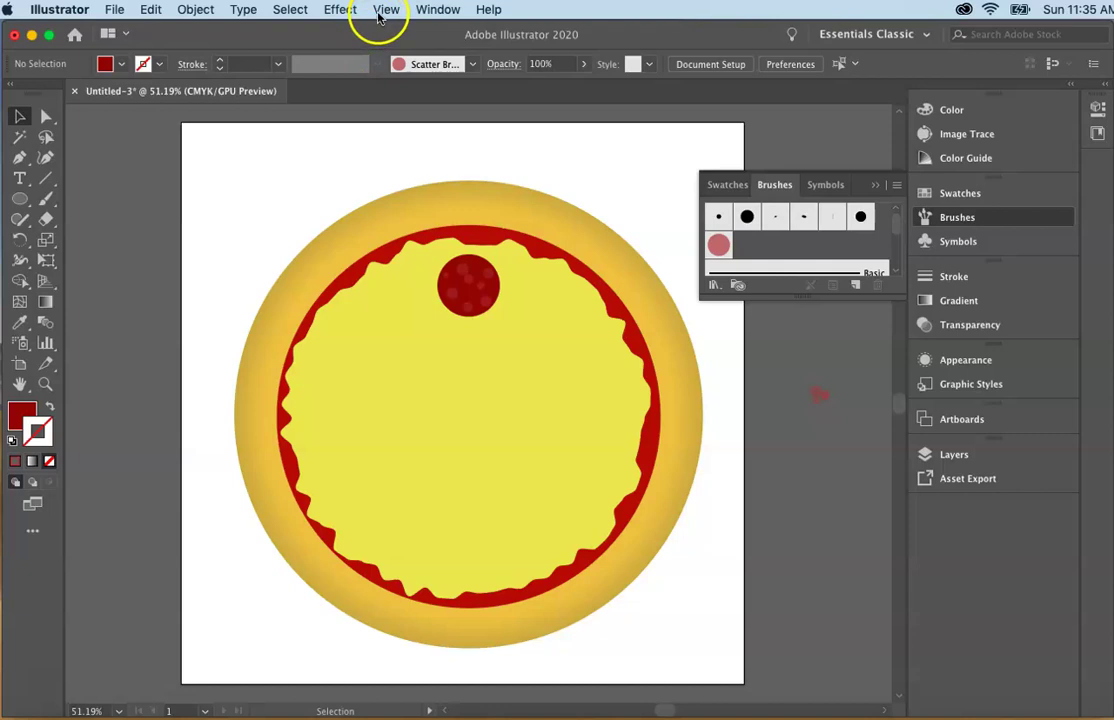
pyautogui.click(385, 10)
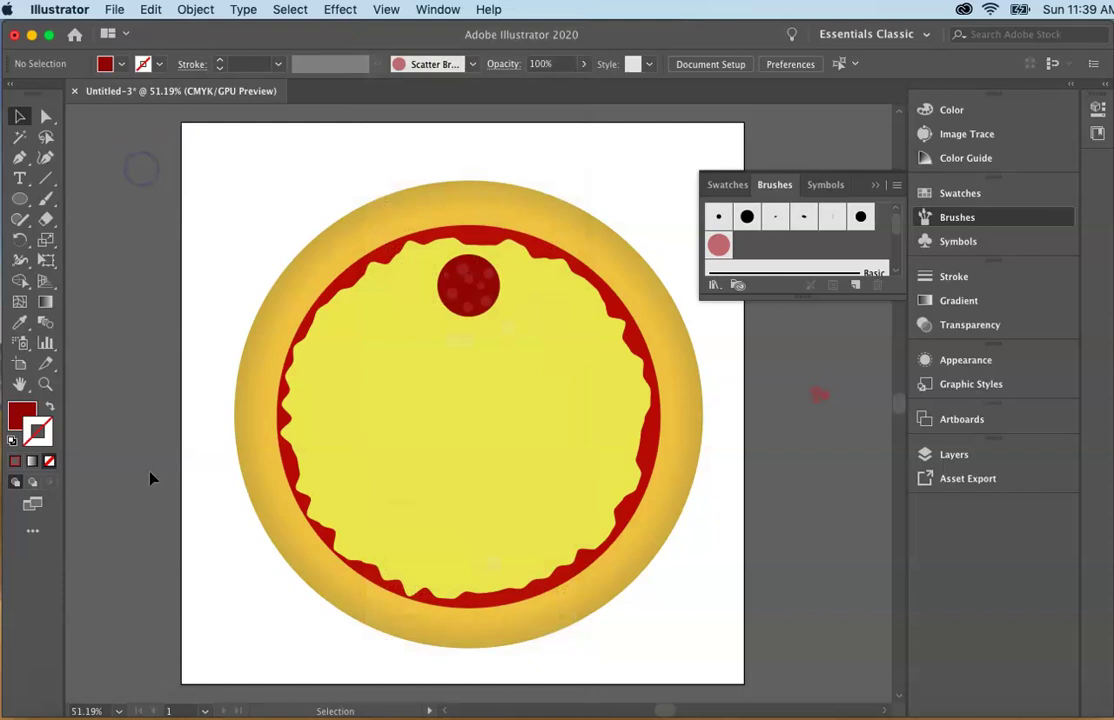
pyautogui.moveTo(467, 291)
pyautogui.mouseDown()
pyautogui.moveTo(463, 304)
pyautogui.moveTo(466, 295)
pyautogui.mouseUp()
pyautogui.click(465, 296)
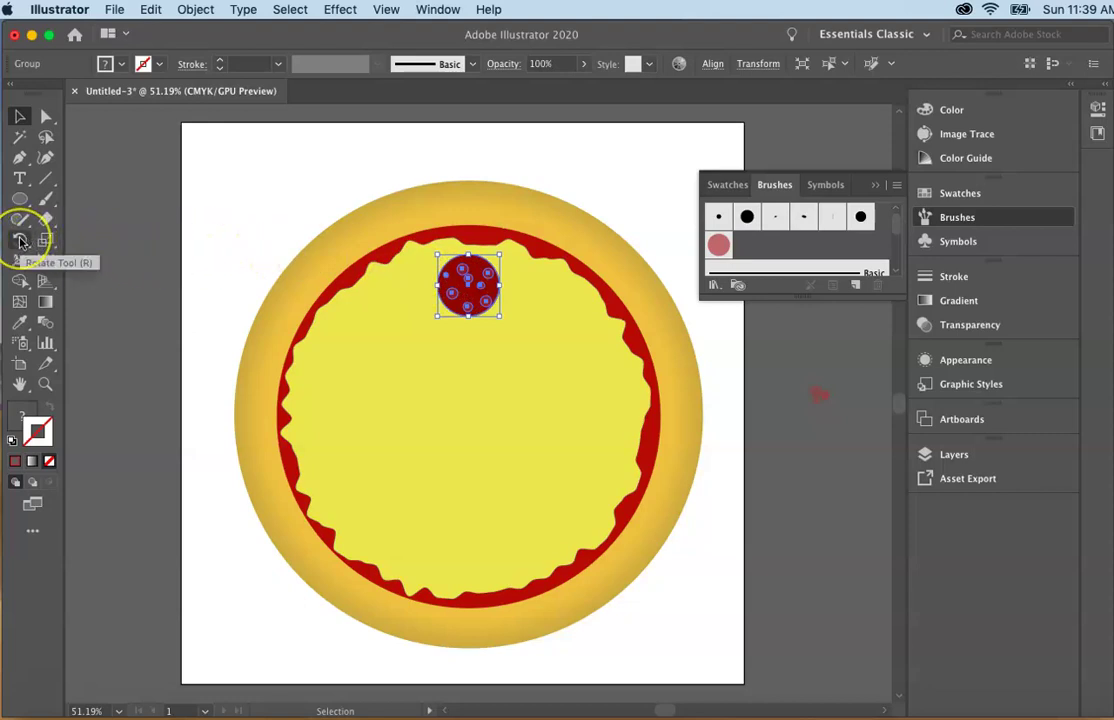
pyautogui.click(20, 240)
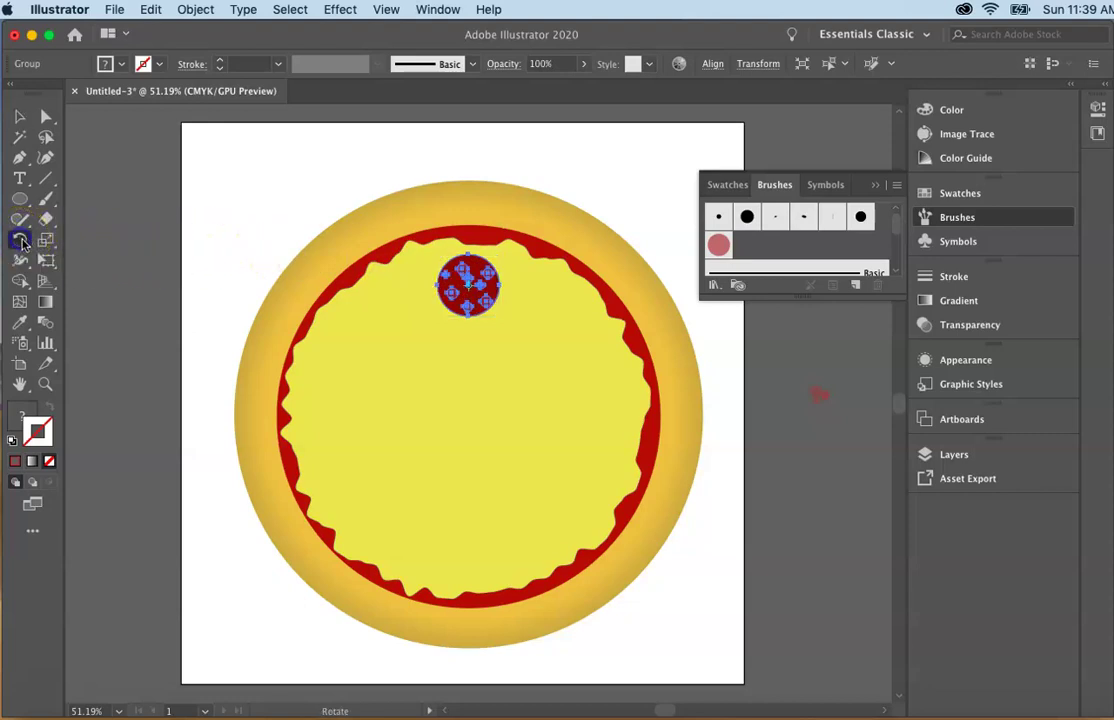
pyautogui.click(466, 414)
# Step: Alt-click the pizza centre and make a 45° rotated copy of the pepperoni
pyautogui.keyDown('alt'); pyautogui.click(464, 404); pyautogui.keyUp('alt')
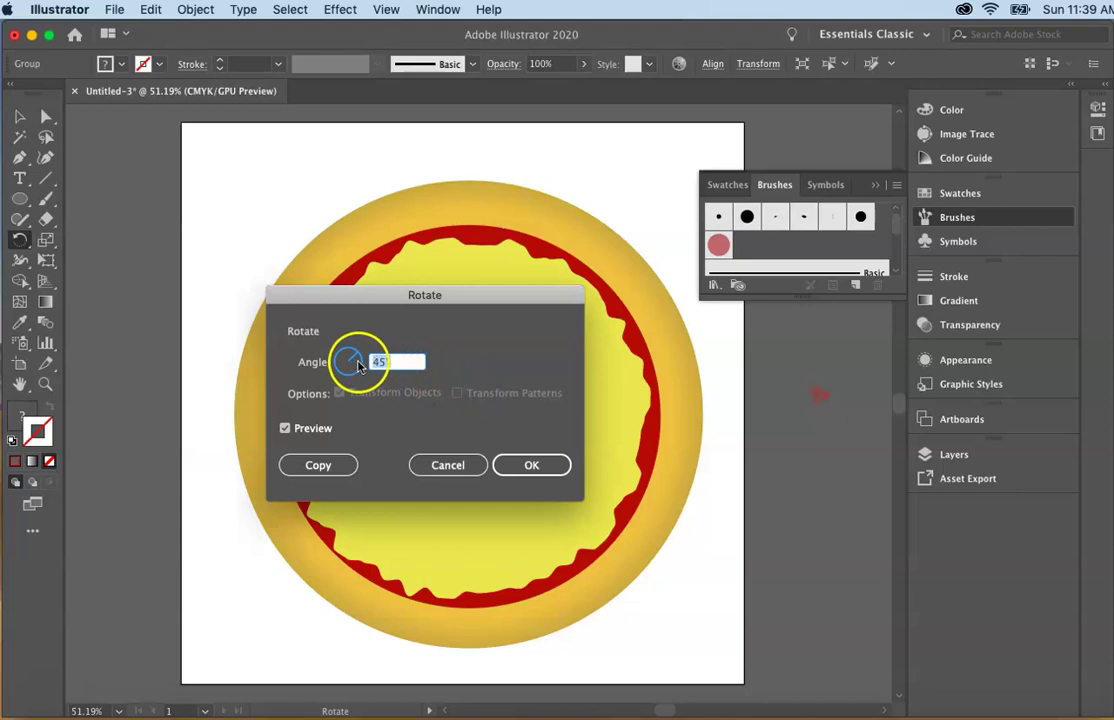
pyautogui.click(390, 363)
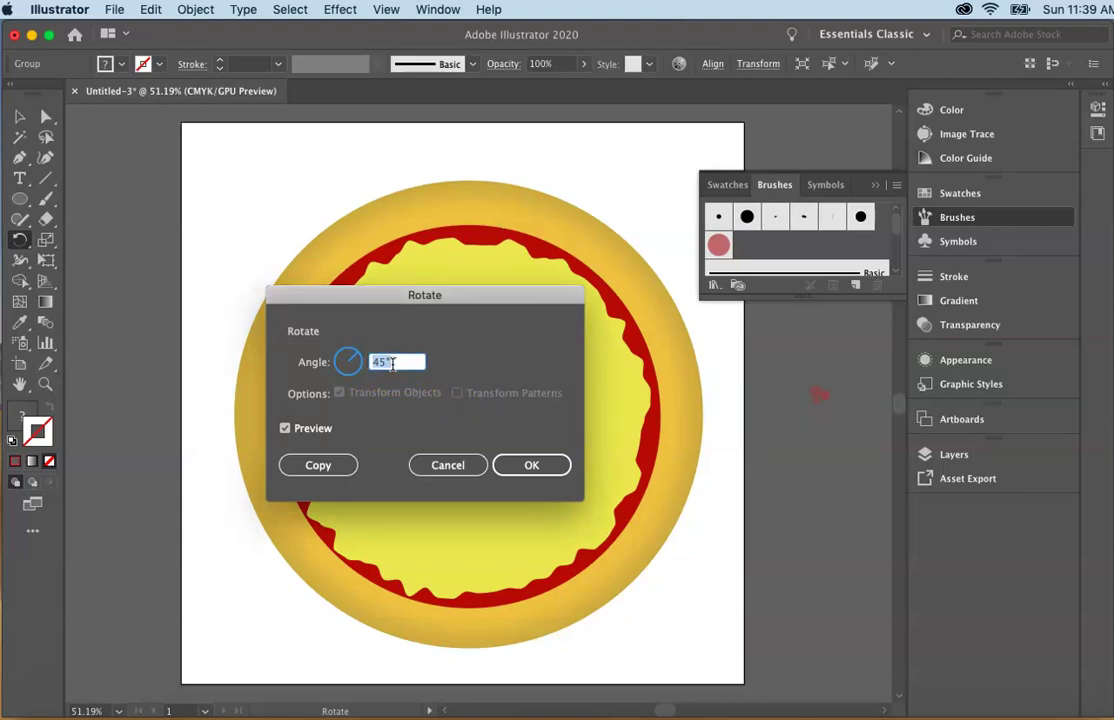
pyautogui.click(348, 363)
pyautogui.click(380, 363)
pyautogui.click(338, 466)
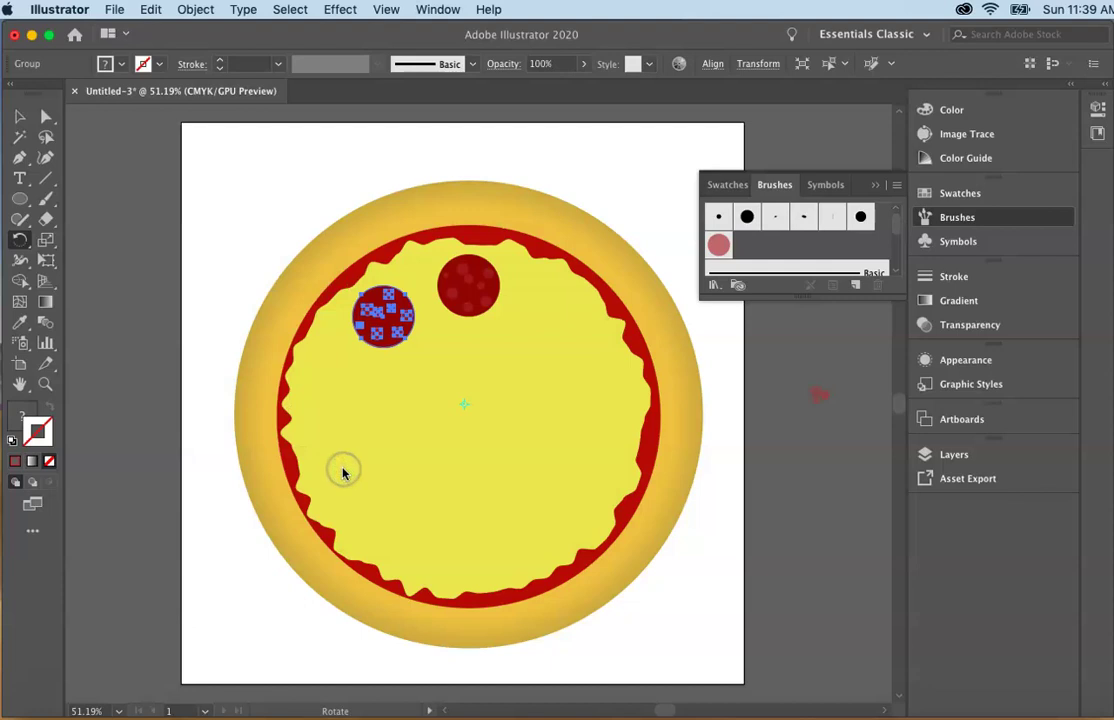
# Step: Repeat the 45° rotated copy with Cmd+D until eight pepperoni ring the cheese
pyautogui.click(372, 380)
pyautogui.press('super+d')
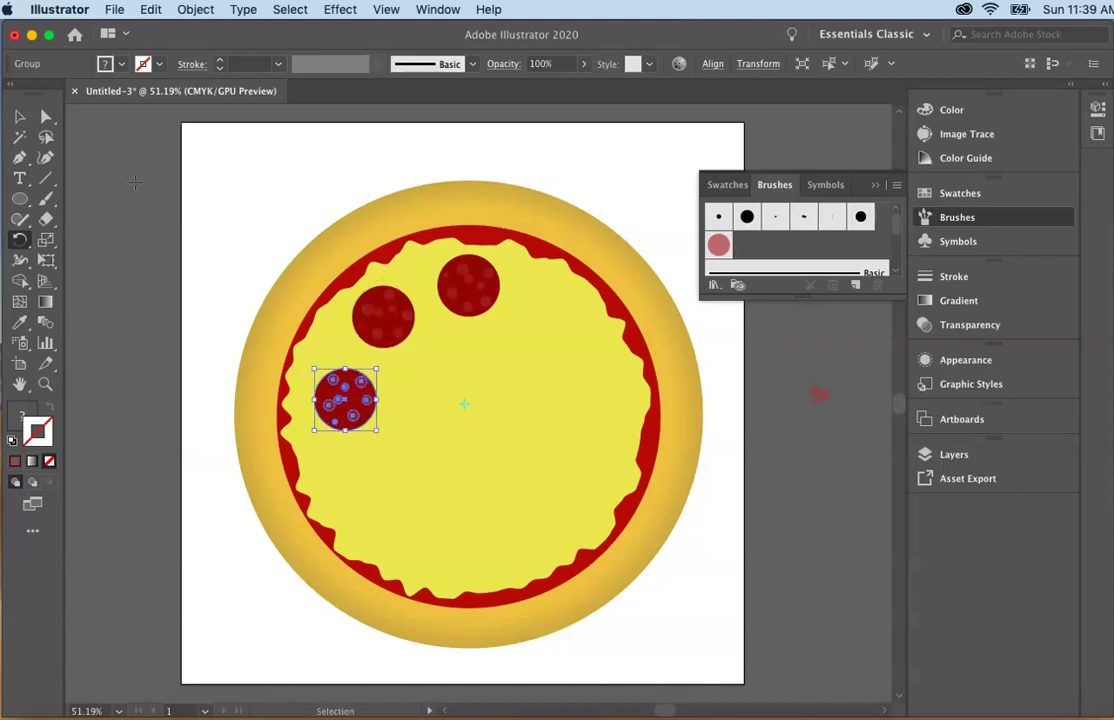
pyautogui.press('d')
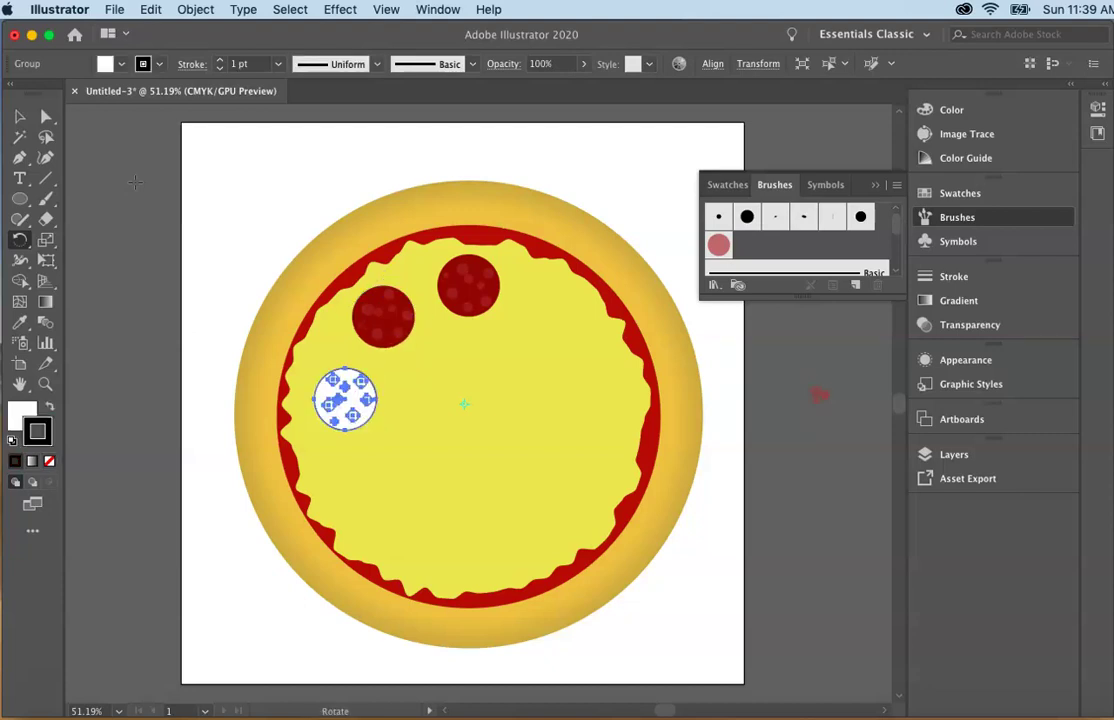
pyautogui.press('super+z')
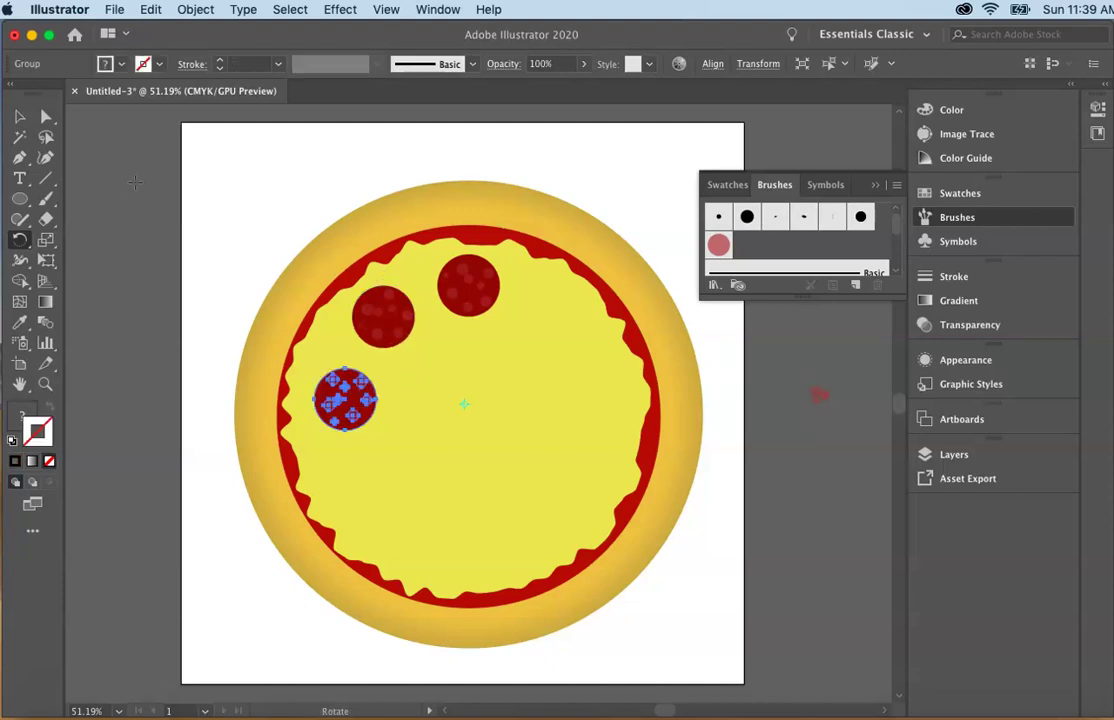
pyautogui.click(19, 116)
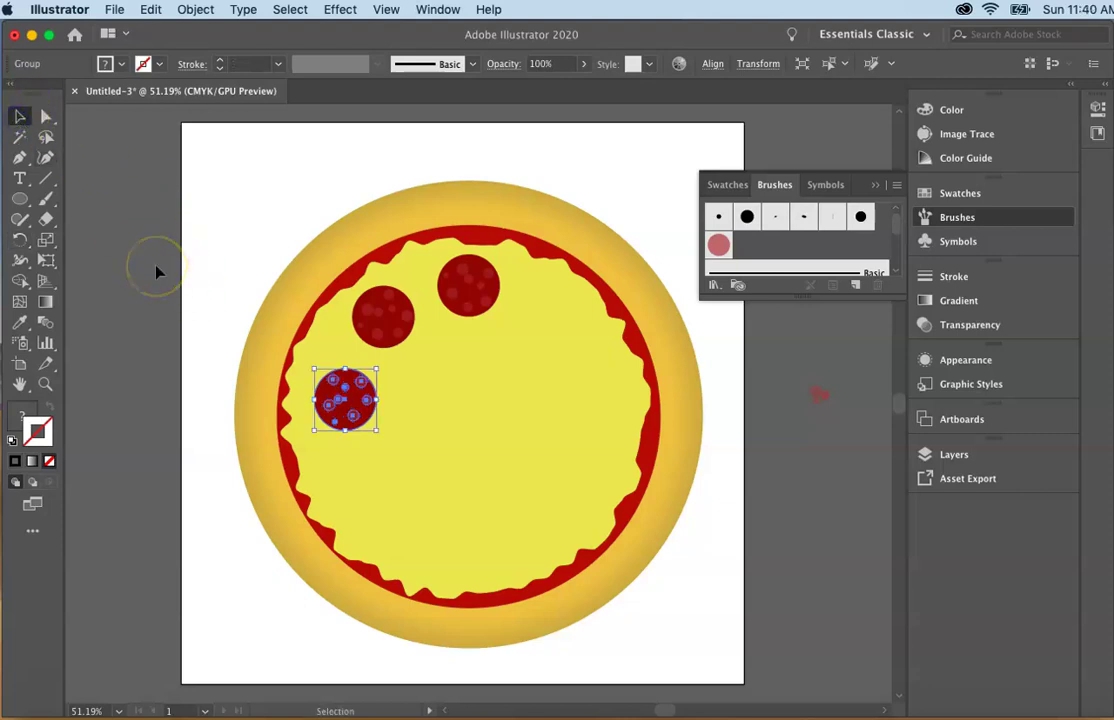
pyautogui.press('super+d')
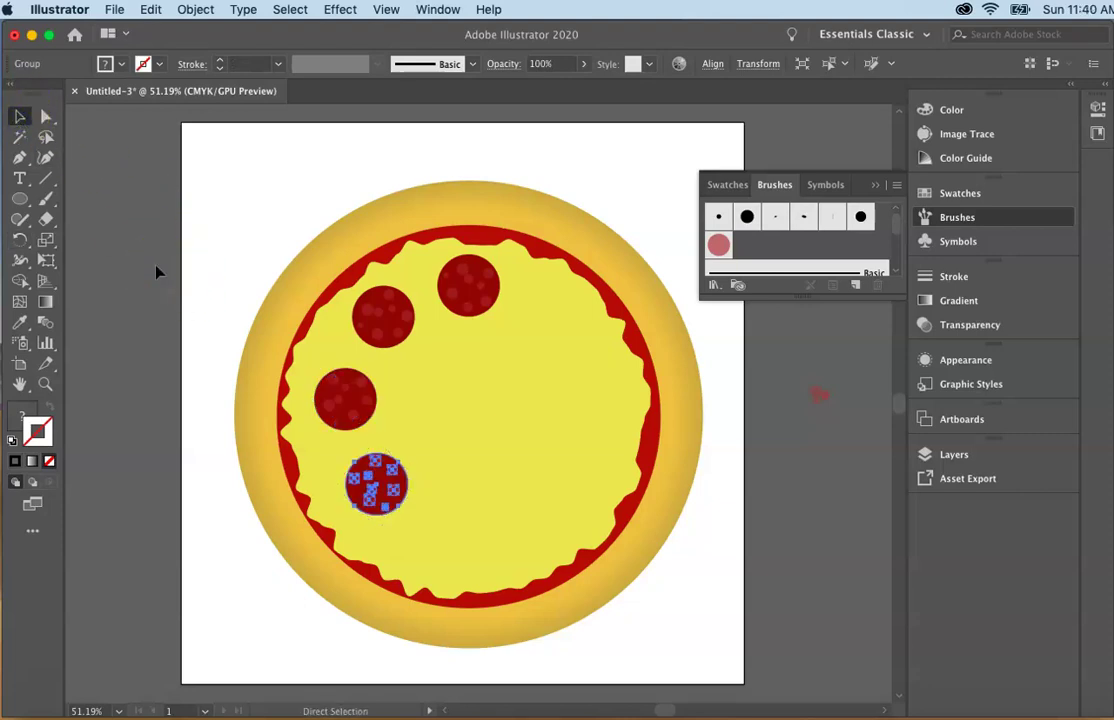
pyautogui.press('super+d')
pyautogui.press('super+d')
pyautogui.press('super+d')
pyautogui.press('super+d')
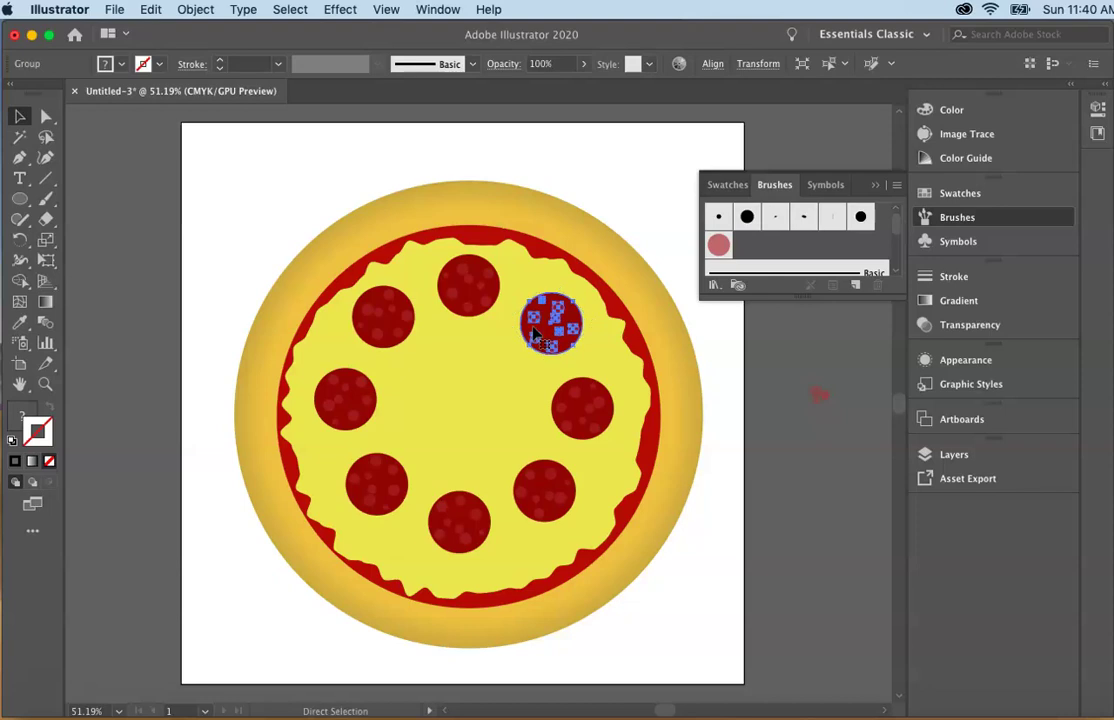
# Step: Paste a slightly smaller pepperoni at the centre, duplicate it, and space both inside the ring
pyautogui.press('super+v')
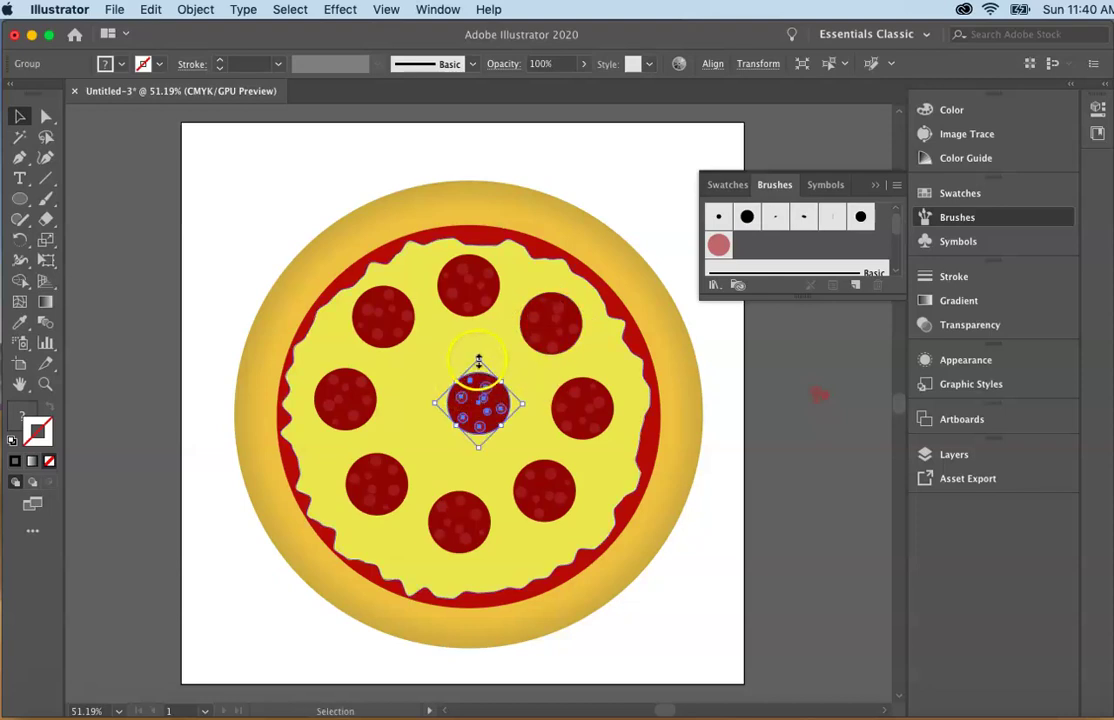
pyautogui.moveTo(478, 361); pyautogui.dragTo(480, 370)
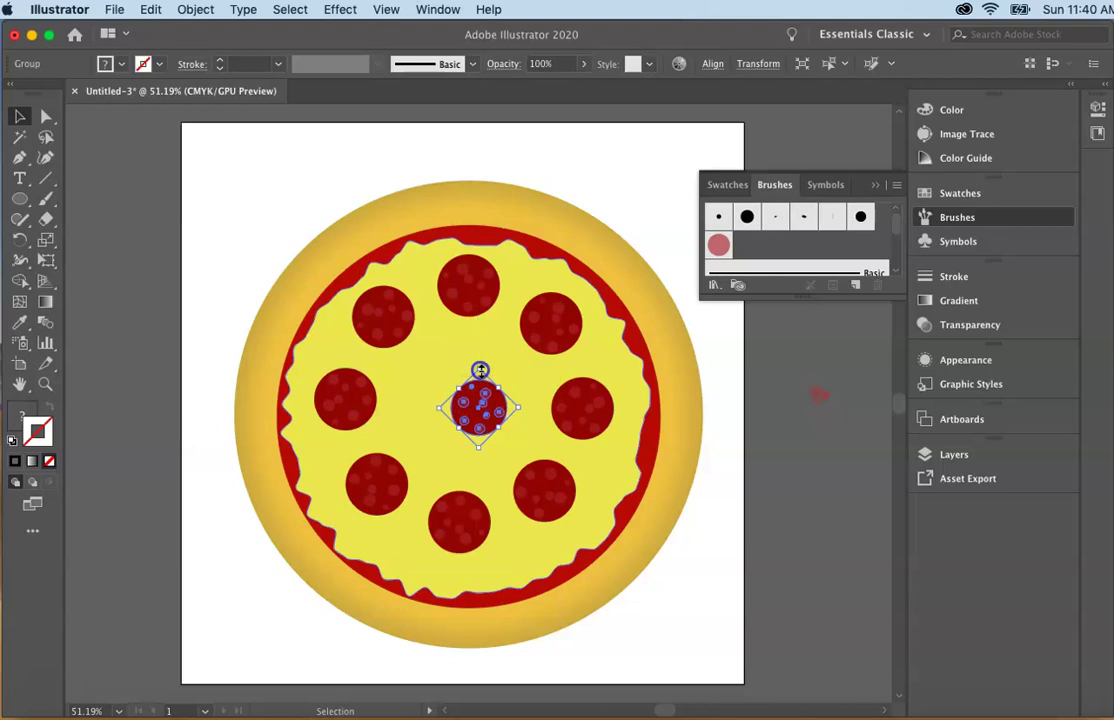
pyautogui.click(420, 356)
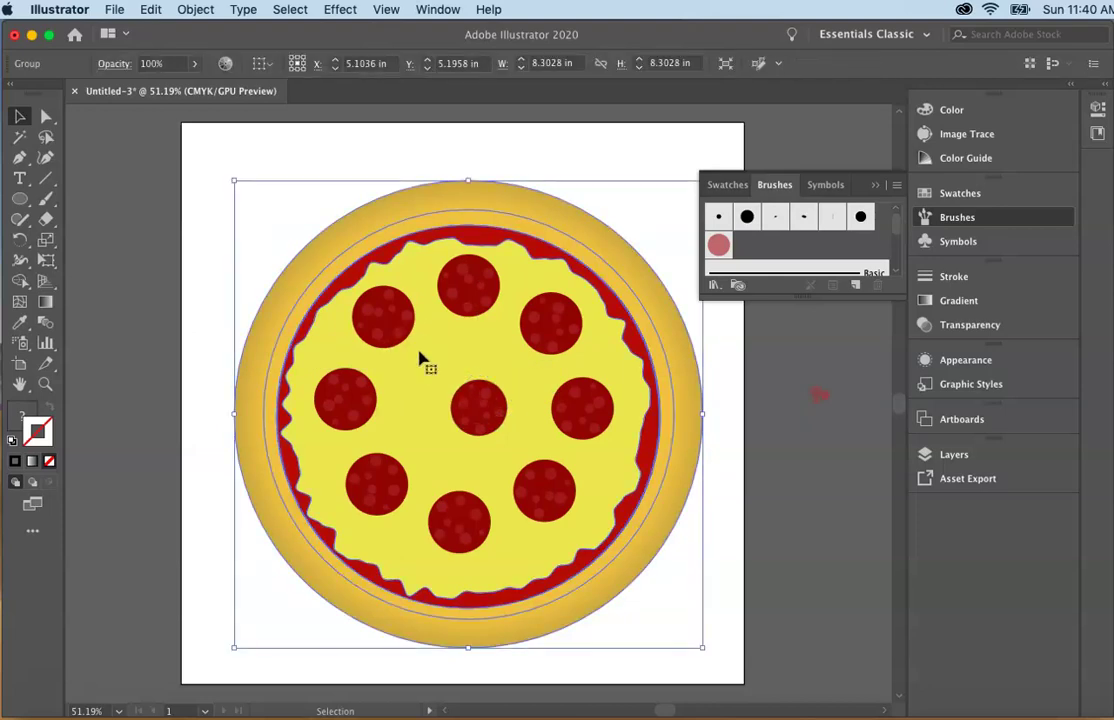
pyautogui.moveTo(472, 398); pyautogui.dragTo(423, 378)
pyautogui.moveTo(466, 428); pyautogui.dragTo(486, 449)
pyautogui.moveTo(426, 379); pyautogui.dragTo(478, 366)
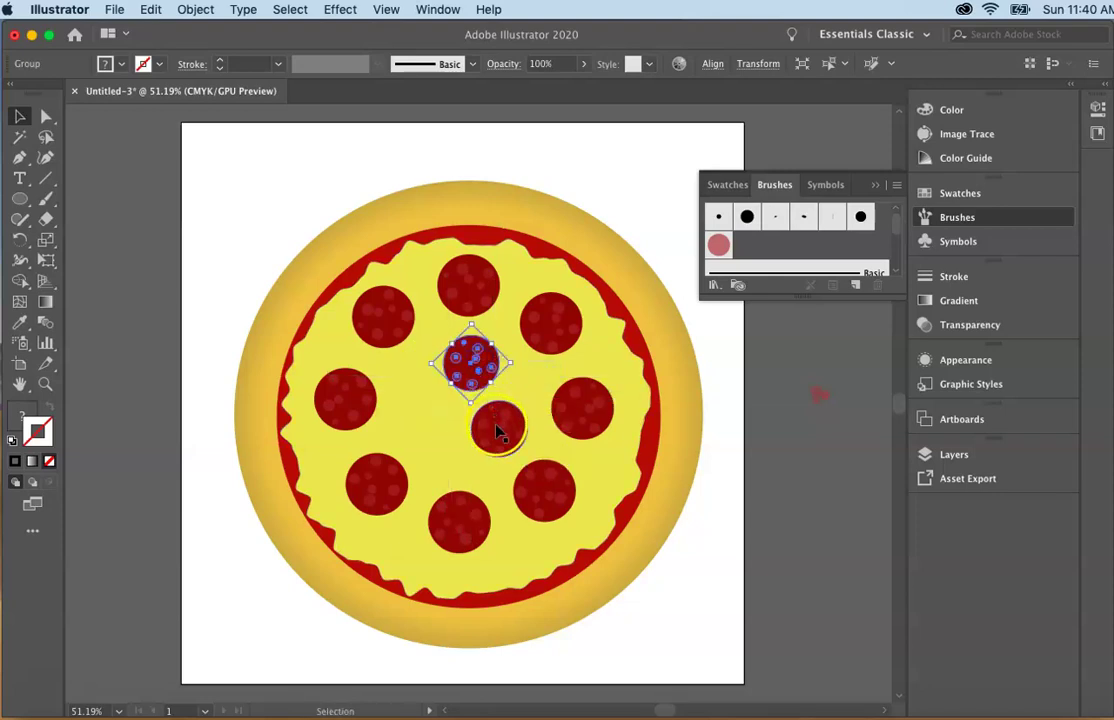
pyautogui.moveTo(497, 430); pyautogui.dragTo(467, 452)
pyautogui.click(410, 376)
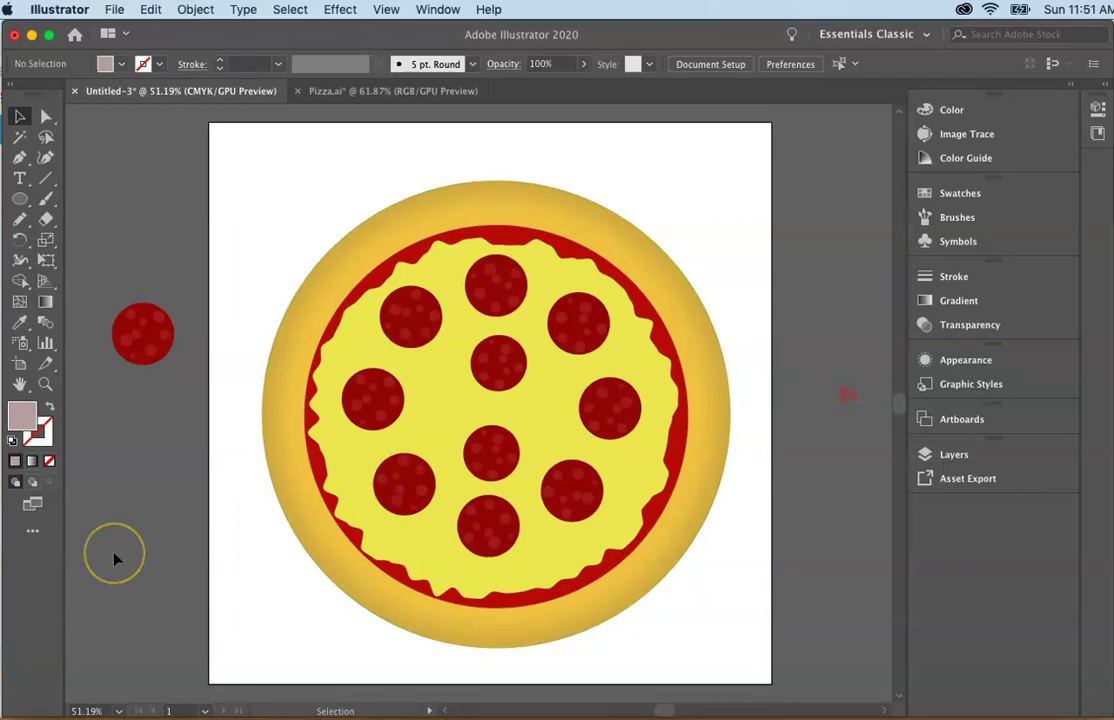
# Step: Set the fill colour to b2a1a1 and choose the Pencil tool
pyautogui.doubleClick(22, 414)
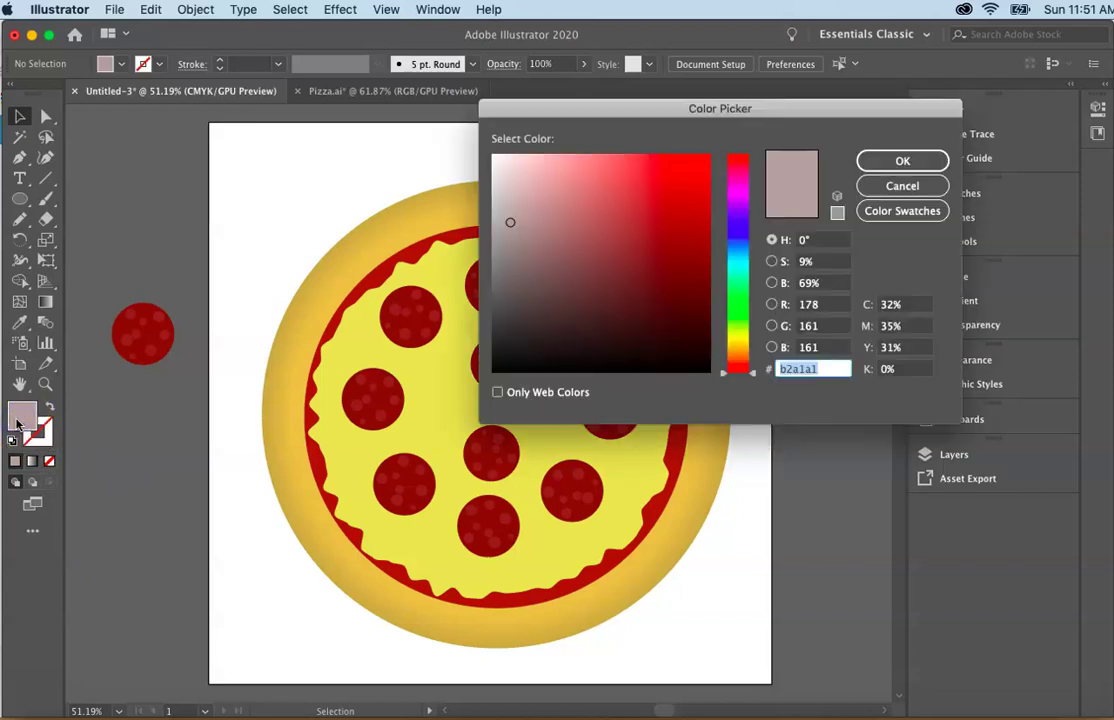
pyautogui.click(902, 163)
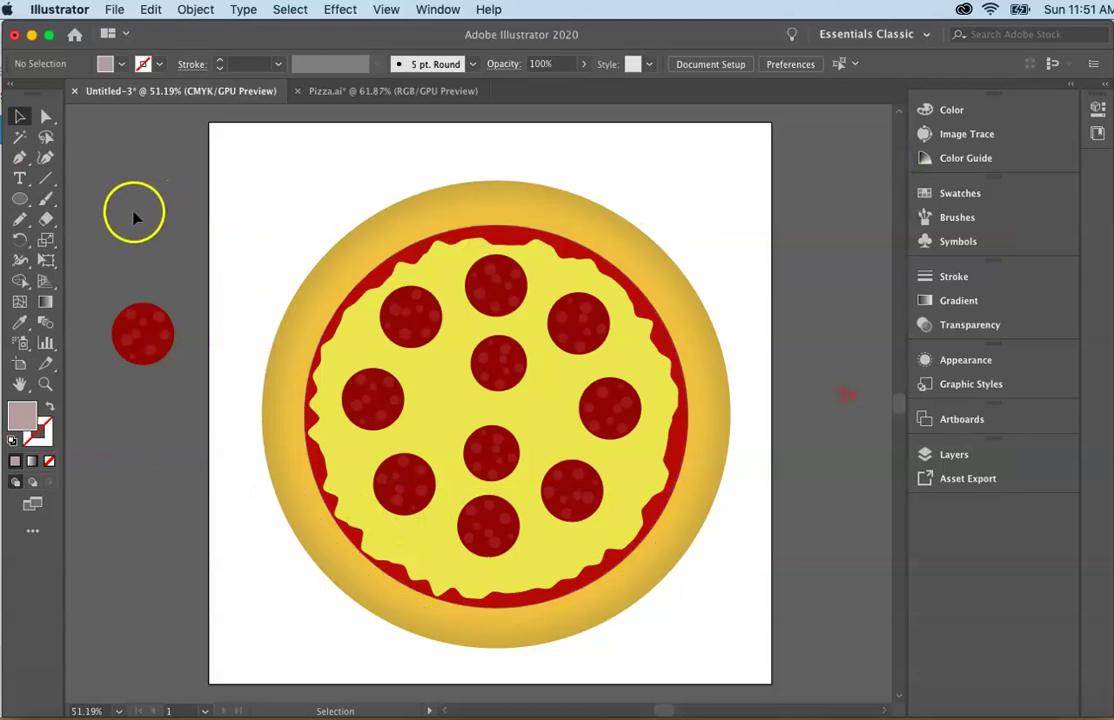
pyautogui.click(21, 222)
# Step: Draw a freehand mushroom beside the pizza with the Pencil and fill it pinkish grey
pyautogui.doubleClick(21, 224)
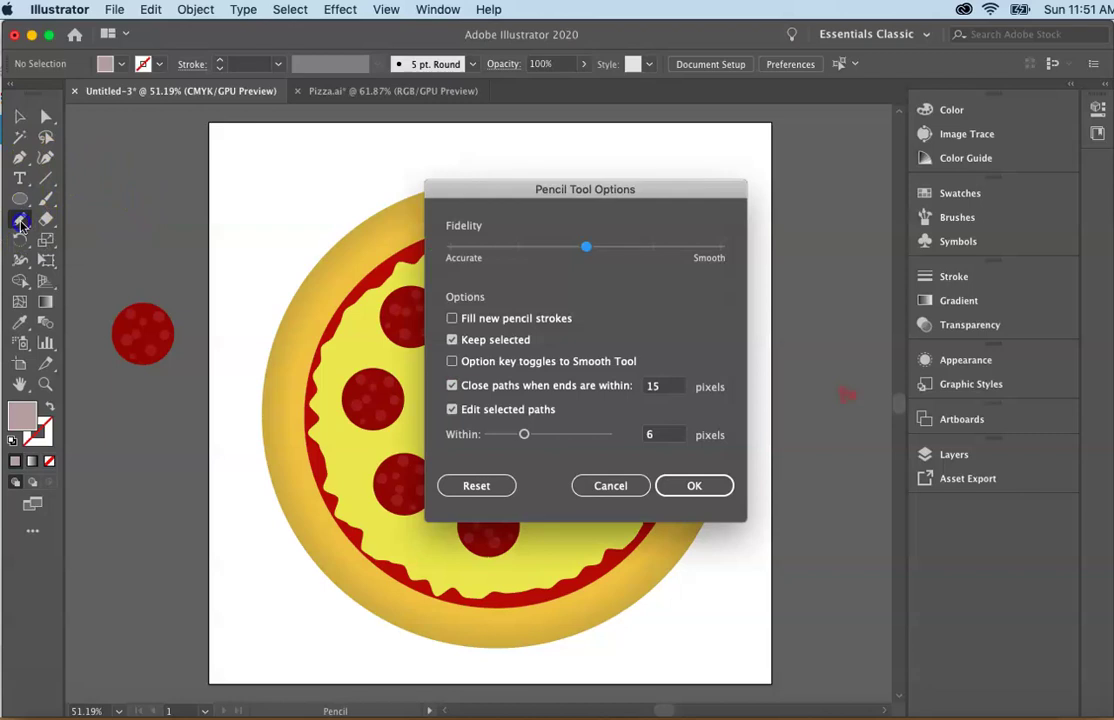
pyautogui.click(610, 485)
pyautogui.click(20, 198)
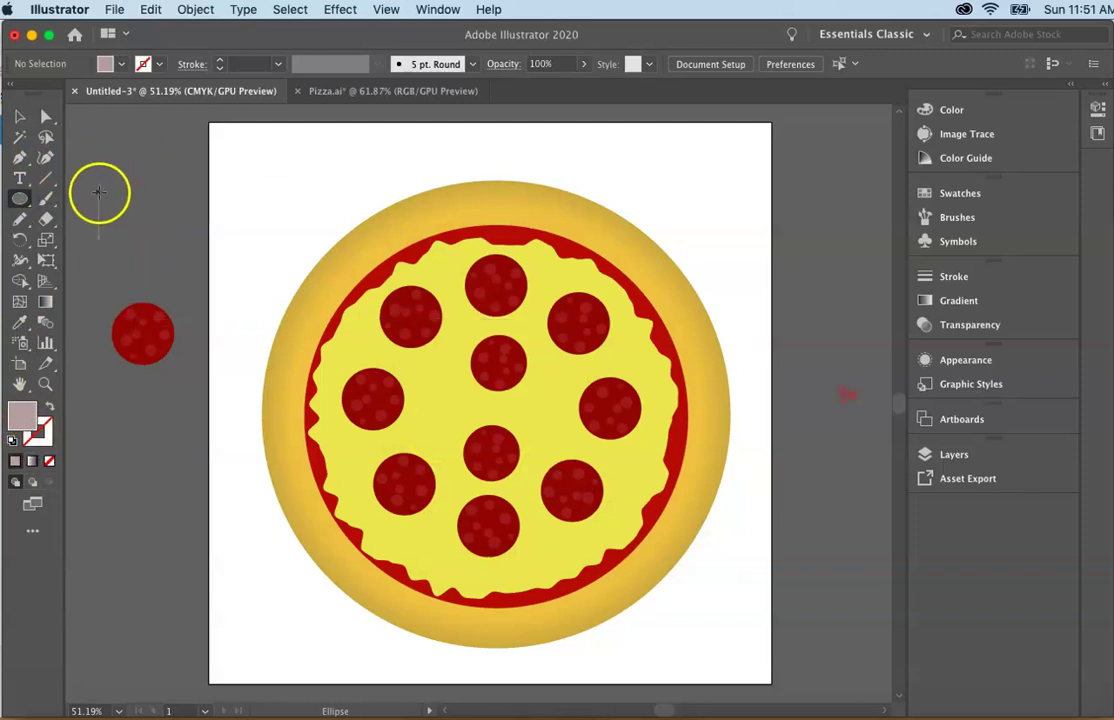
pyautogui.click(20, 219)
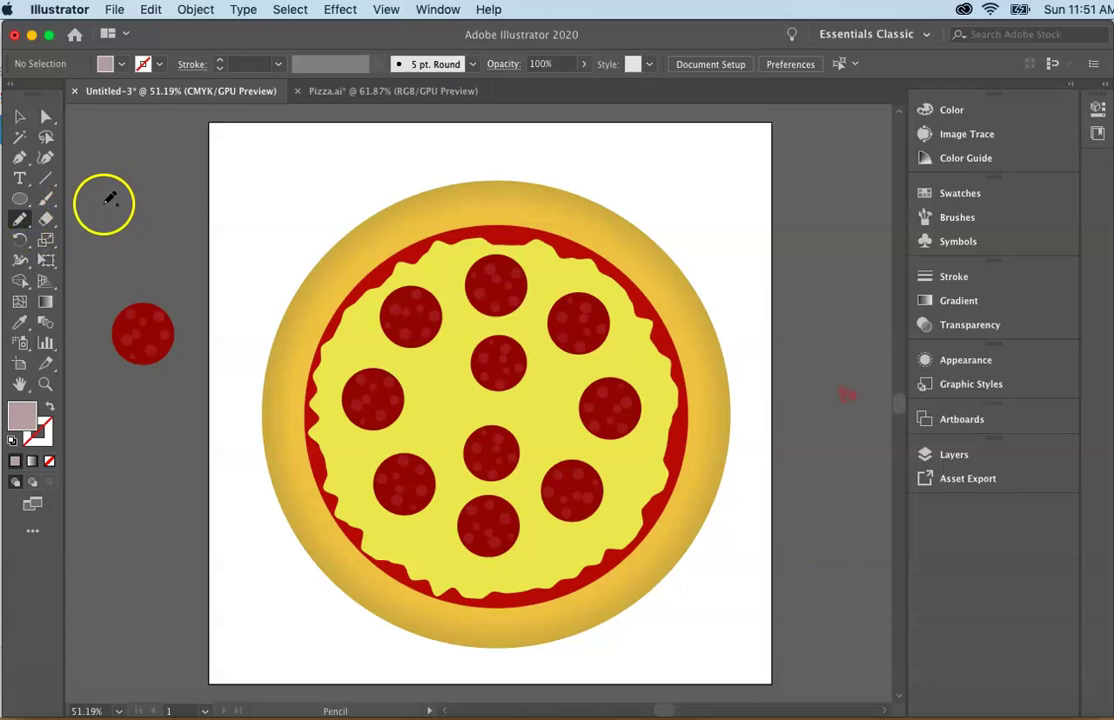
pyautogui.moveTo(101, 204)
pyautogui.mouseDown()
pyautogui.moveTo(149, 186)
pyautogui.moveTo(157, 207)
pyautogui.moveTo(127, 206)
pyautogui.moveTo(131, 232)
pyautogui.moveTo(115, 236)
pyautogui.moveTo(100, 205)
pyautogui.mouseUp()
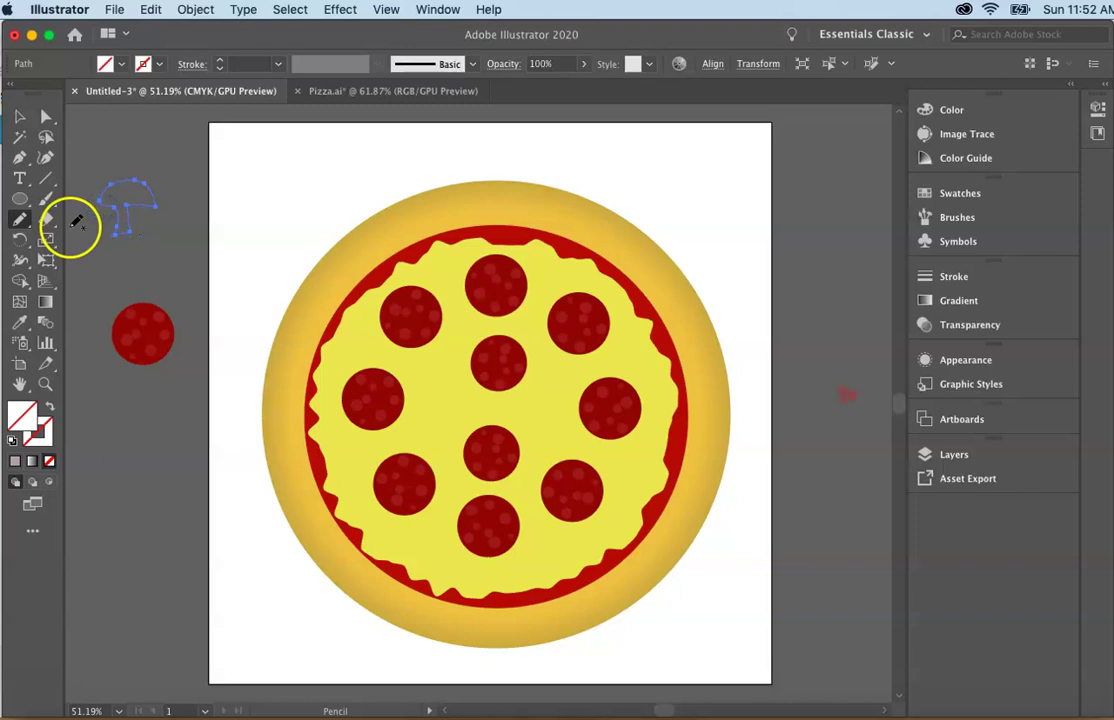
pyautogui.click(16, 462)
pyautogui.click(22, 416)
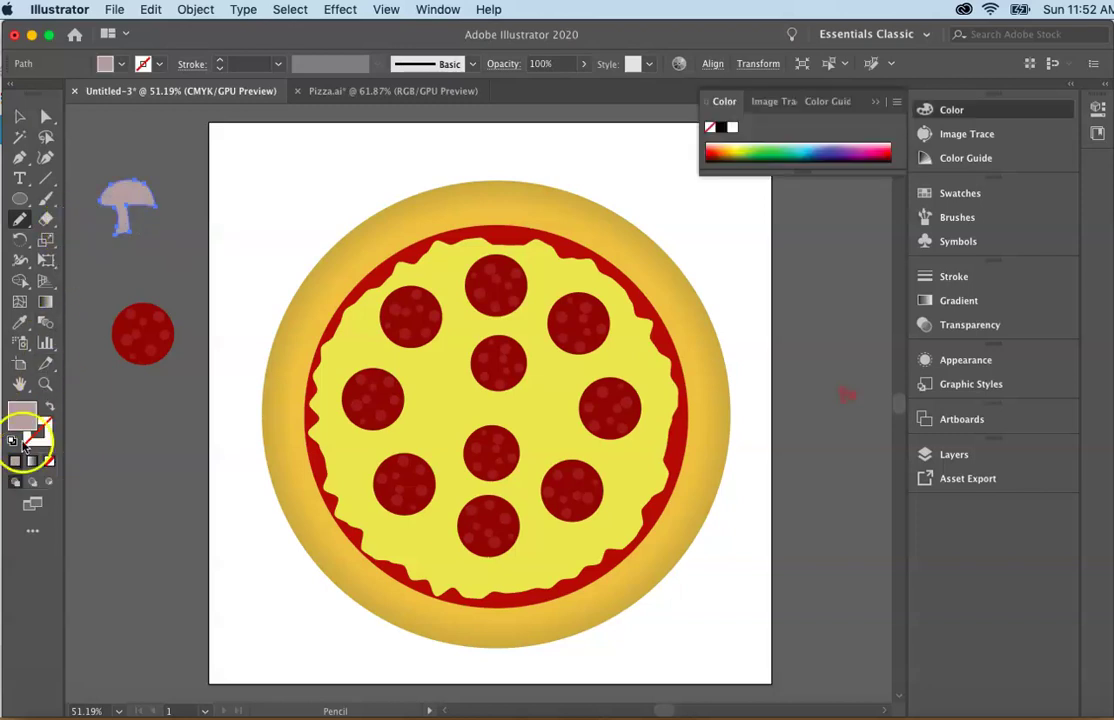
# Step: Open Effect > Stylize > Inner Glow for the mushroom
pyautogui.click(340, 12)
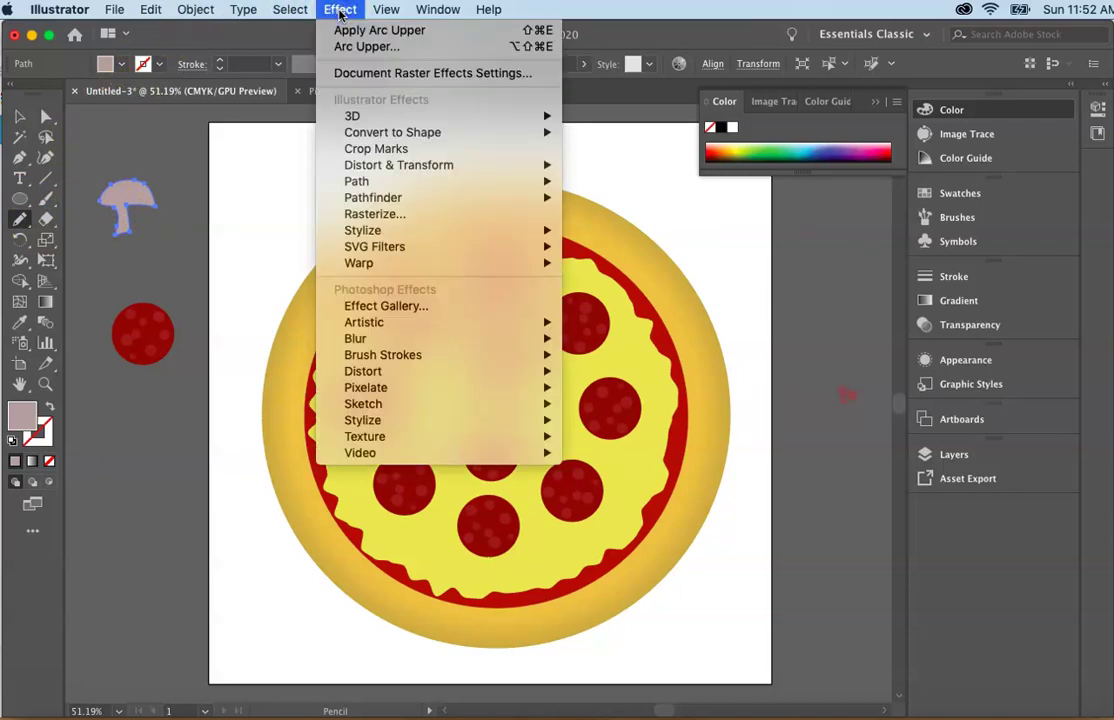
pyautogui.moveTo(383, 421)
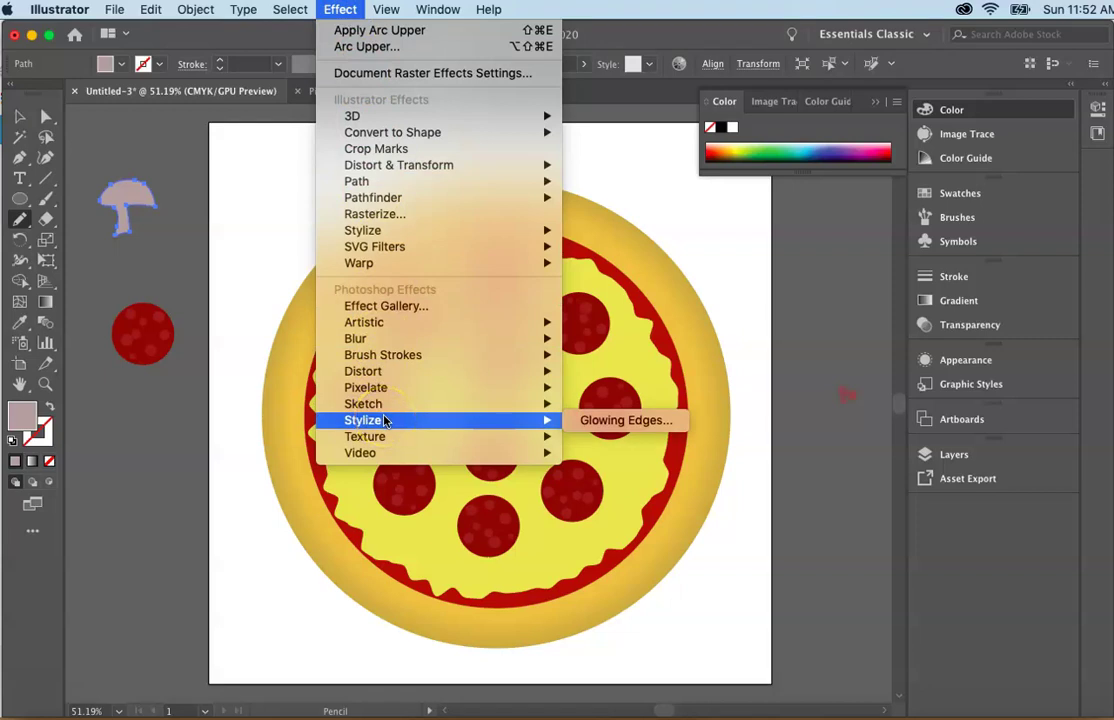
pyautogui.moveTo(398, 231)
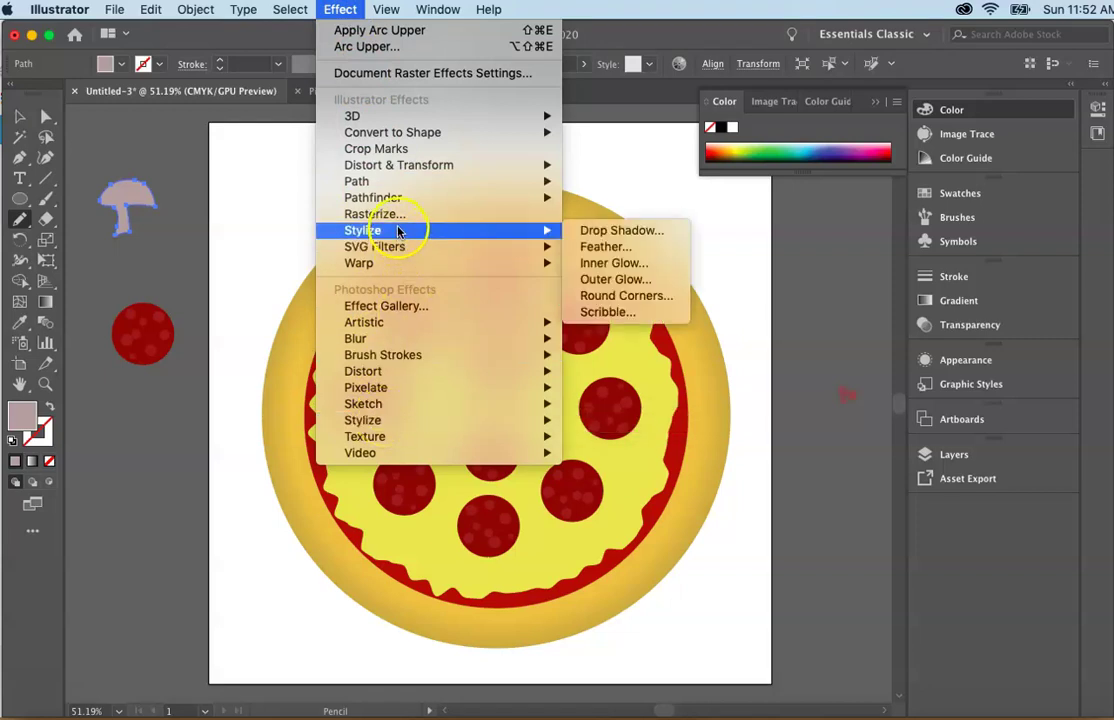
pyautogui.click(597, 265)
pyautogui.click(597, 266)
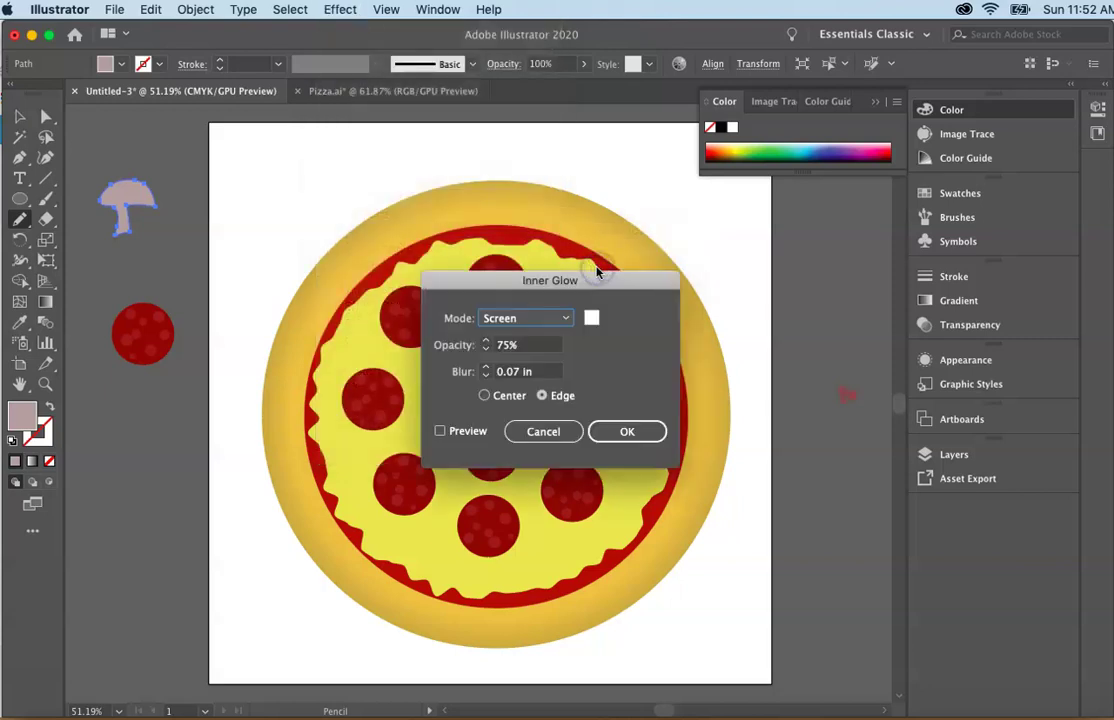
# Step: Try a Multiply inner glow from Center with Preview on, raising the opacity
pyautogui.click(566, 321)
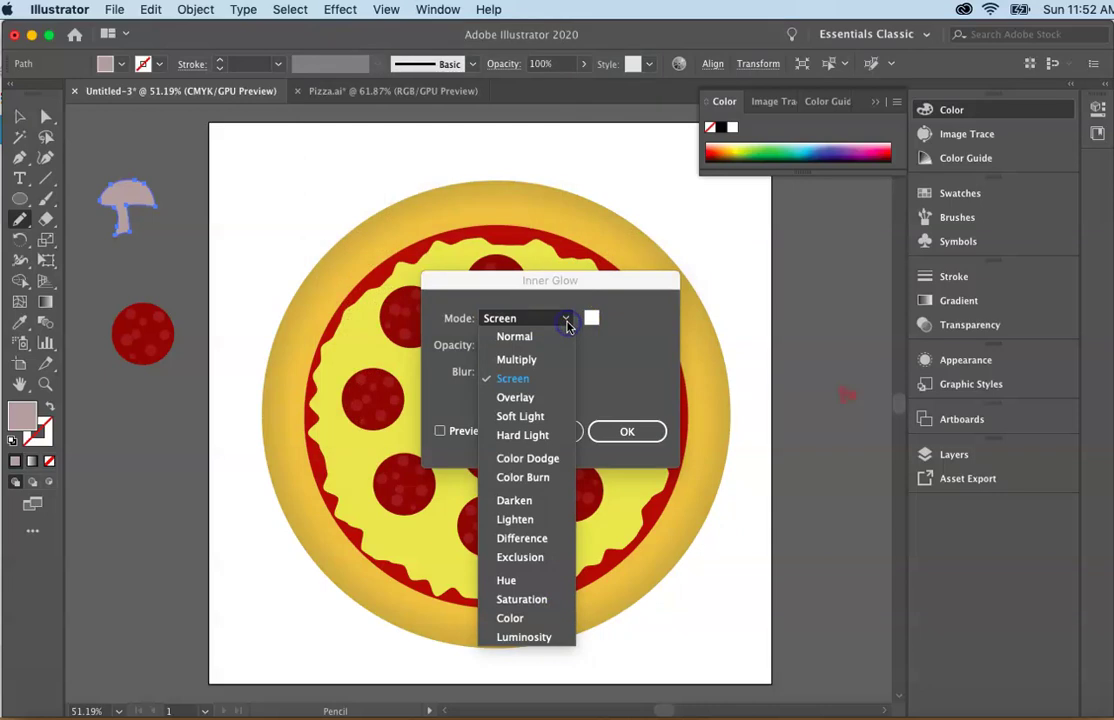
pyautogui.click(528, 362)
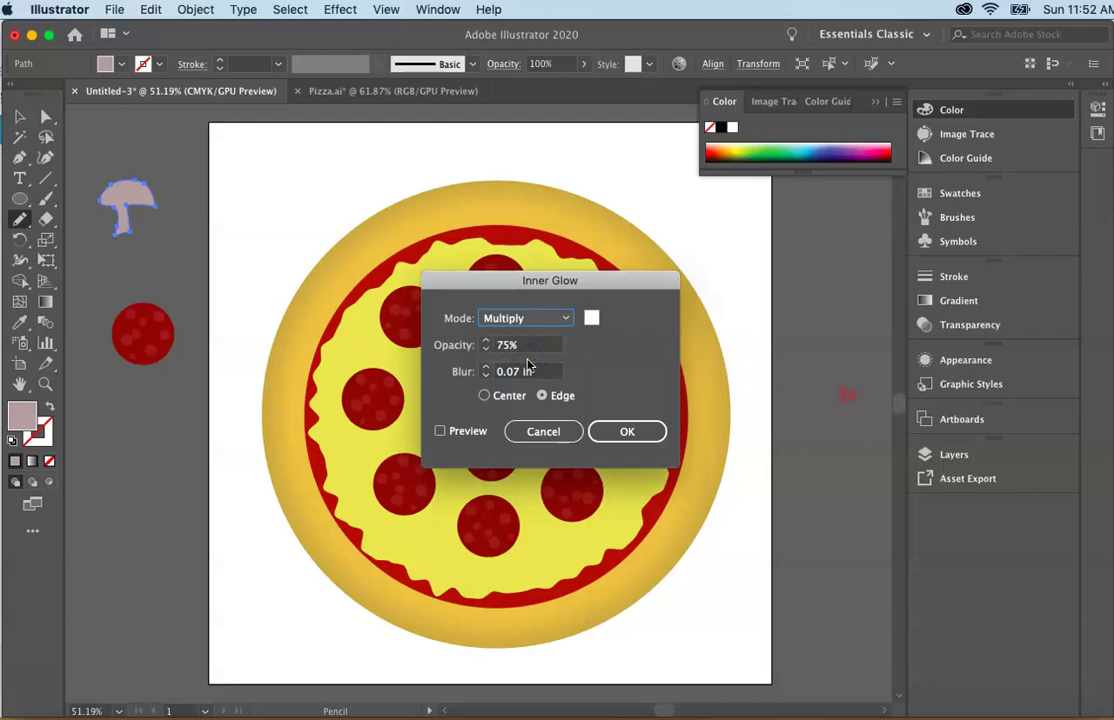
pyautogui.click(484, 395)
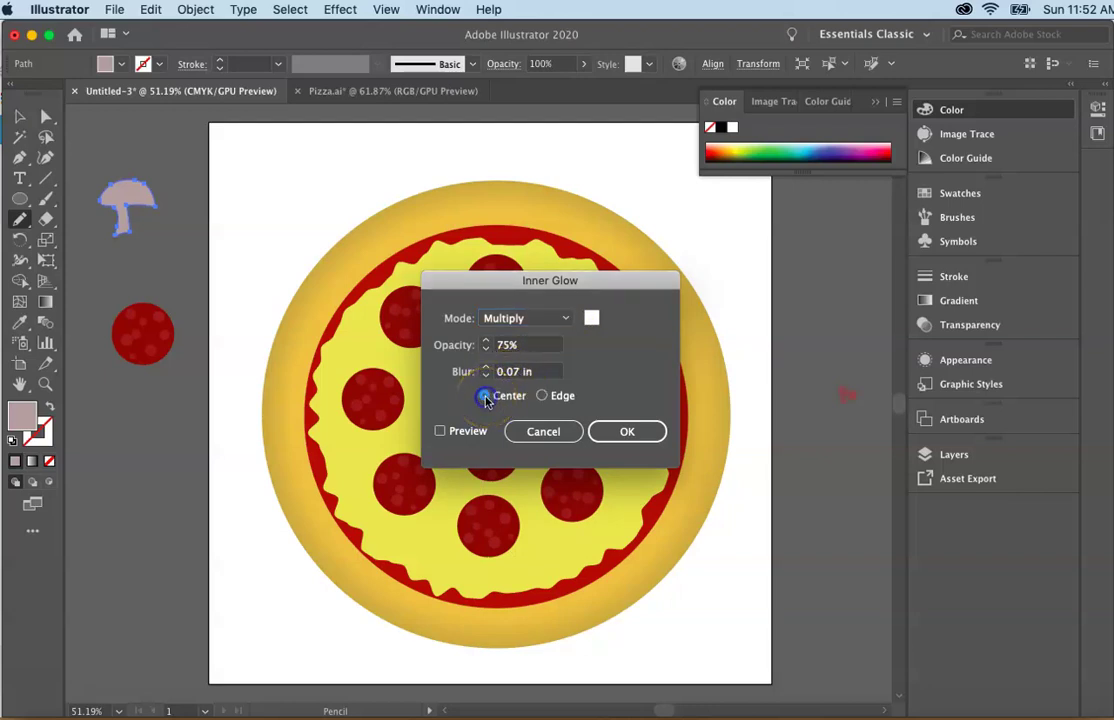
pyautogui.click(443, 431)
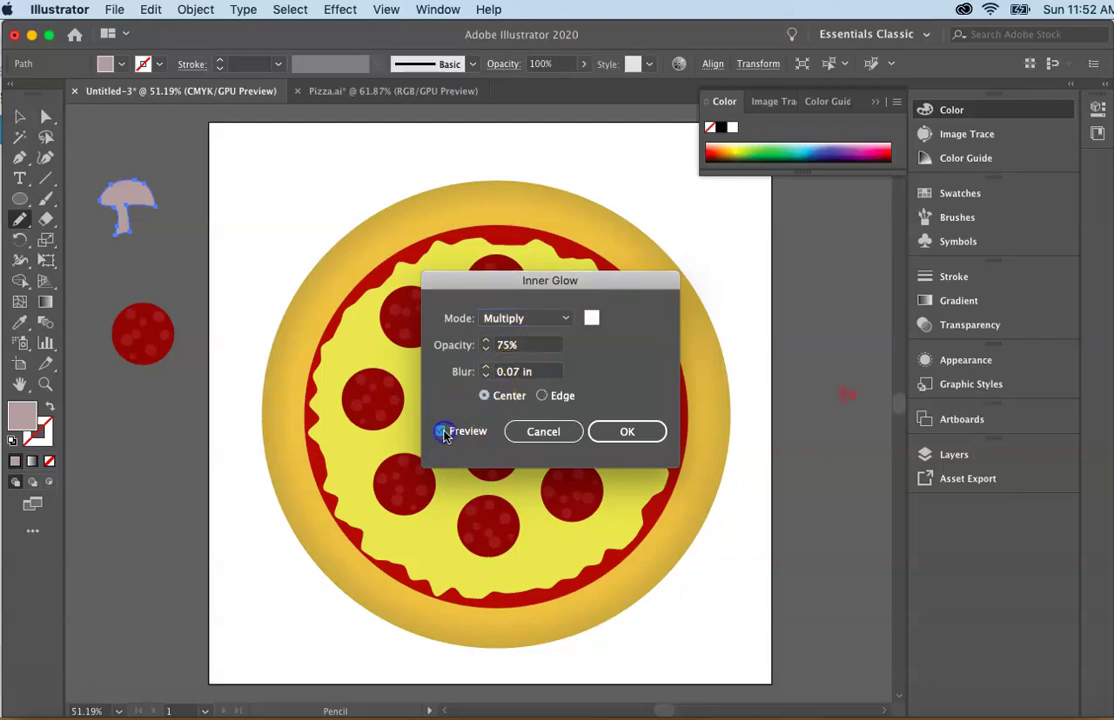
pyautogui.click(486, 342)
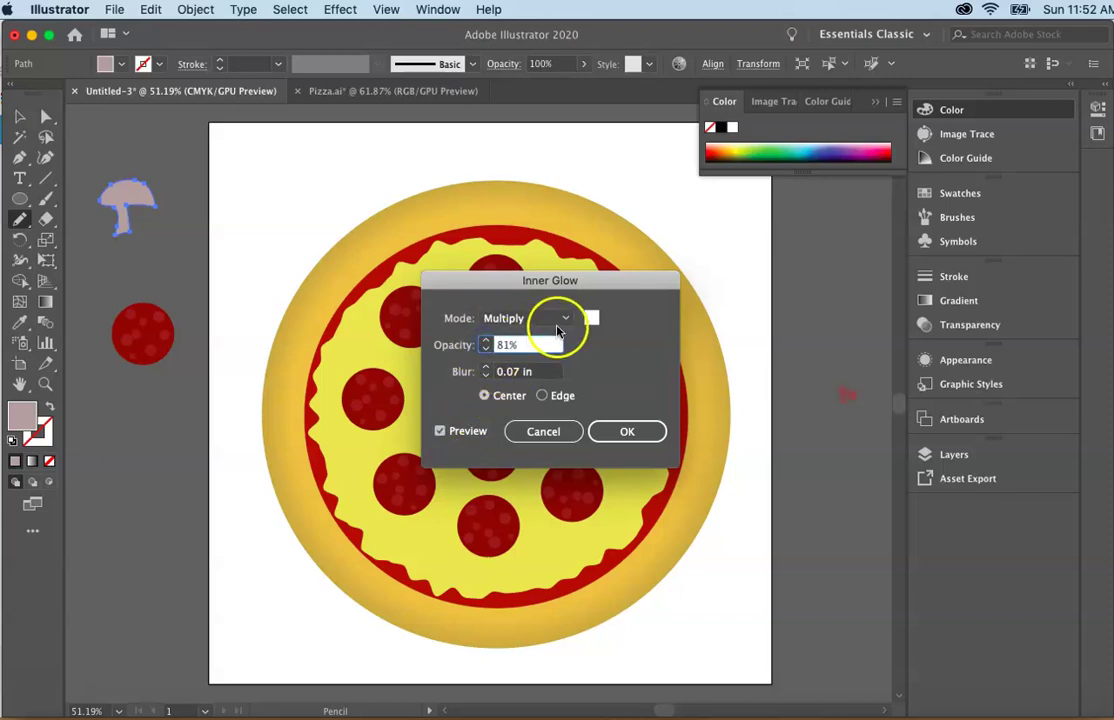
# Step: Set the glow to Overlay mode, 100% opacity, 0.2 in blur, from Center
pyautogui.click(567, 318)
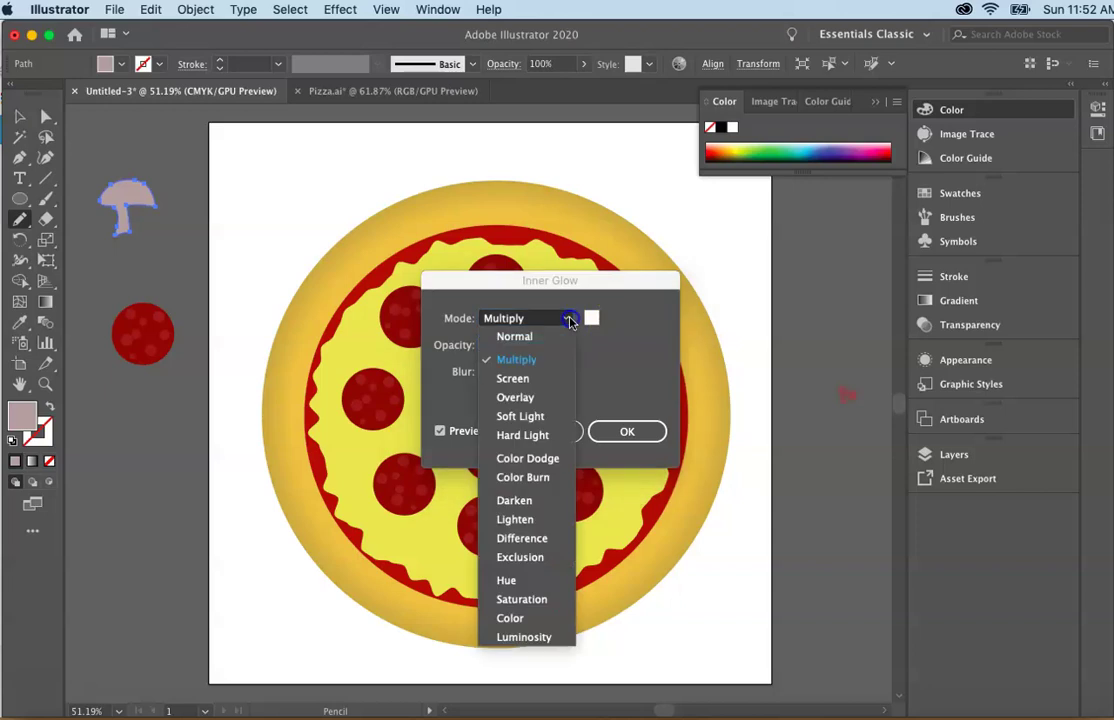
pyautogui.click(518, 397)
pyautogui.click(486, 344)
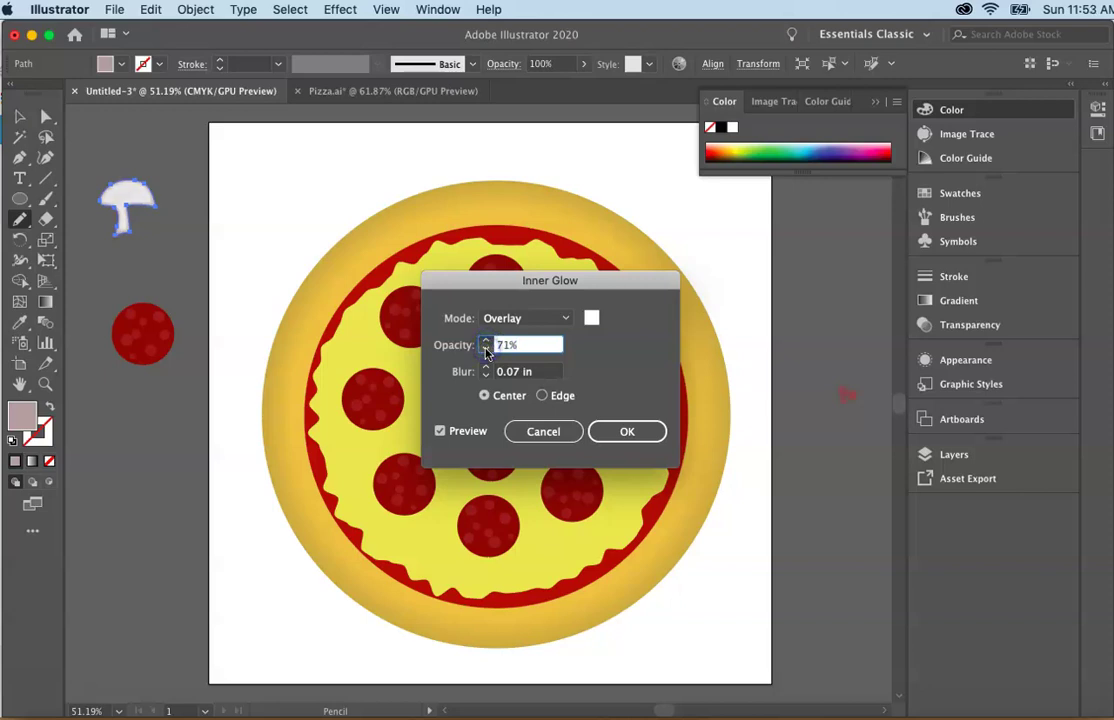
pyautogui.click(486, 369)
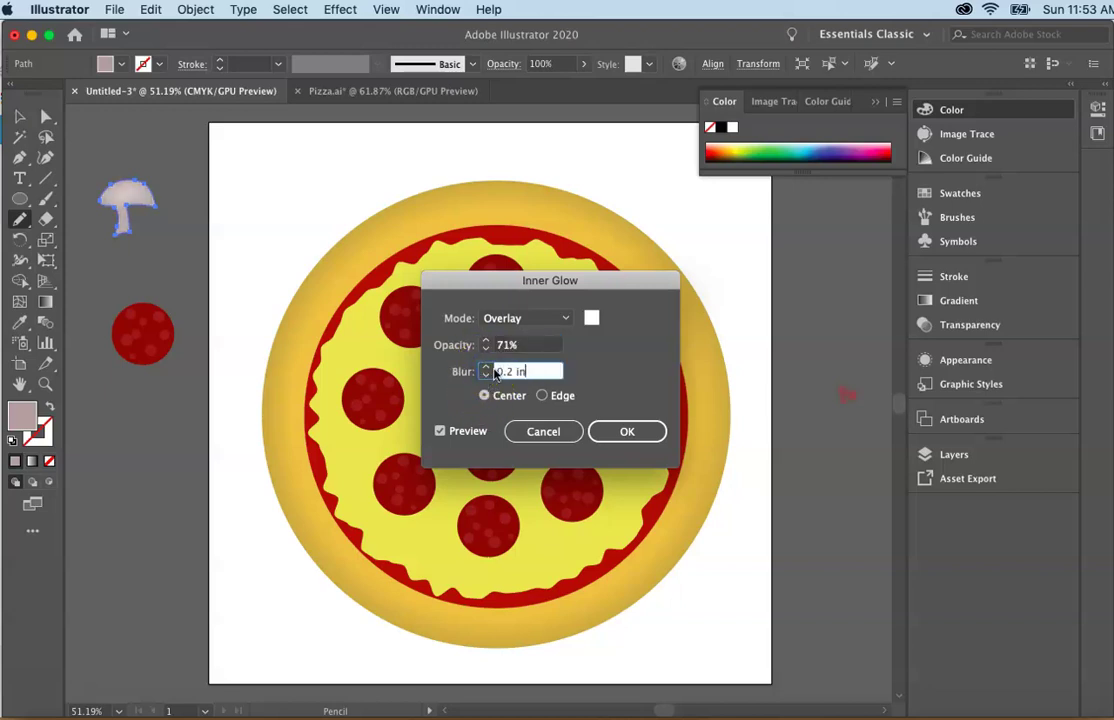
pyautogui.click(520, 371)
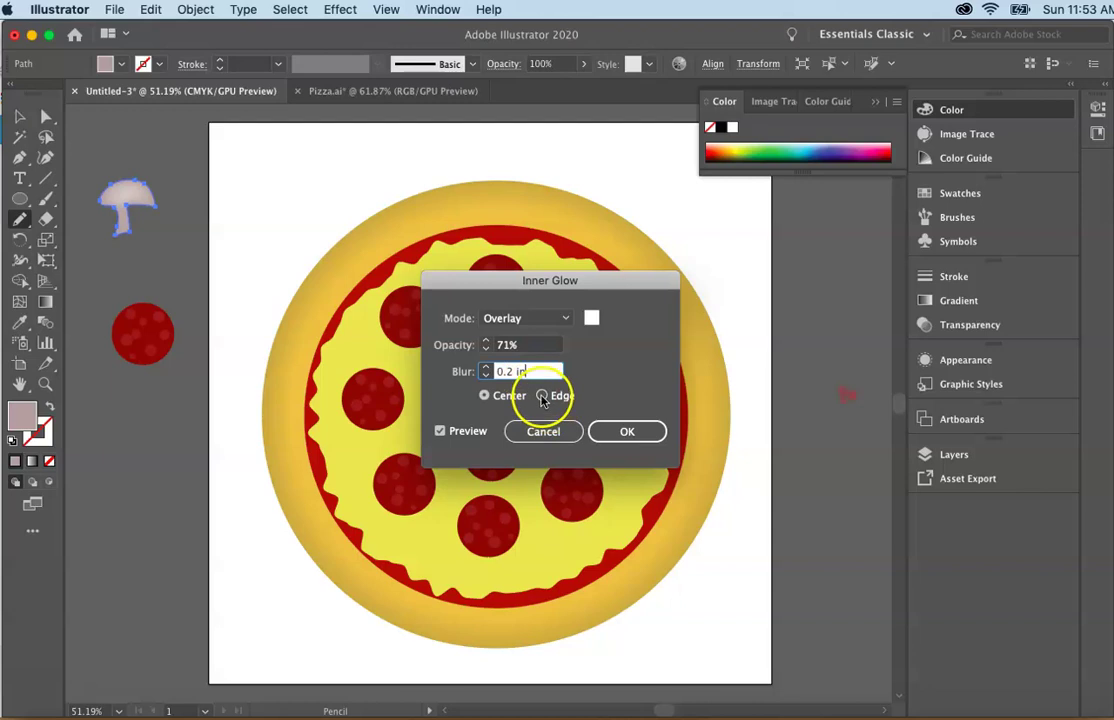
pyautogui.click(542, 397)
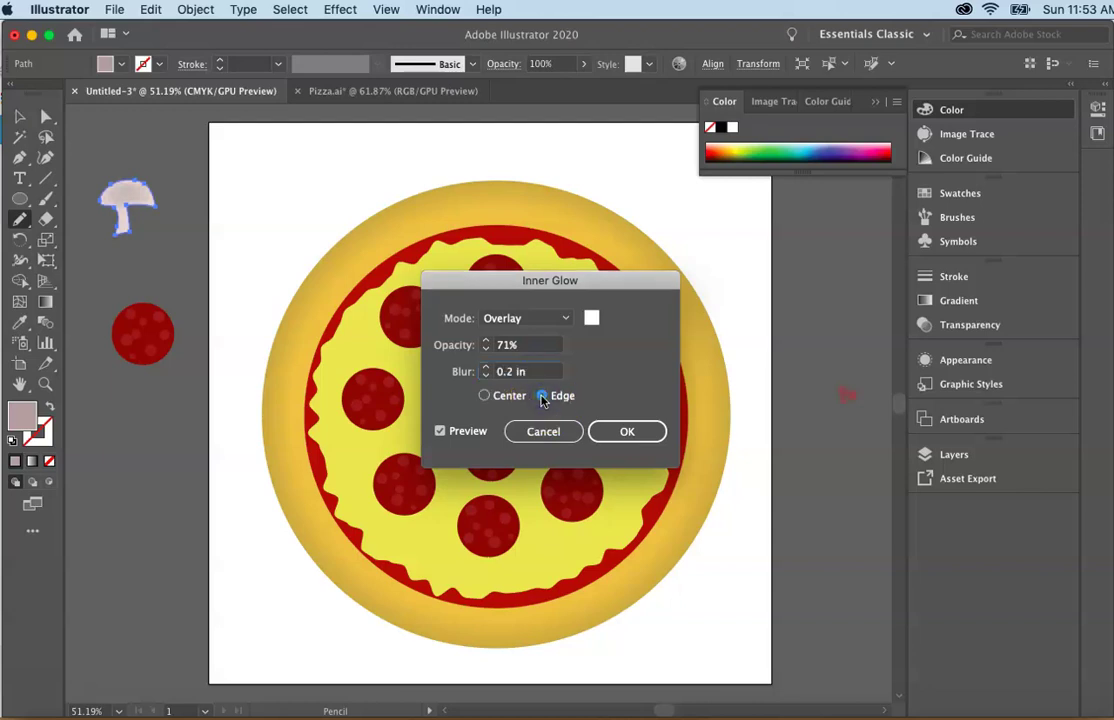
pyautogui.click(486, 397)
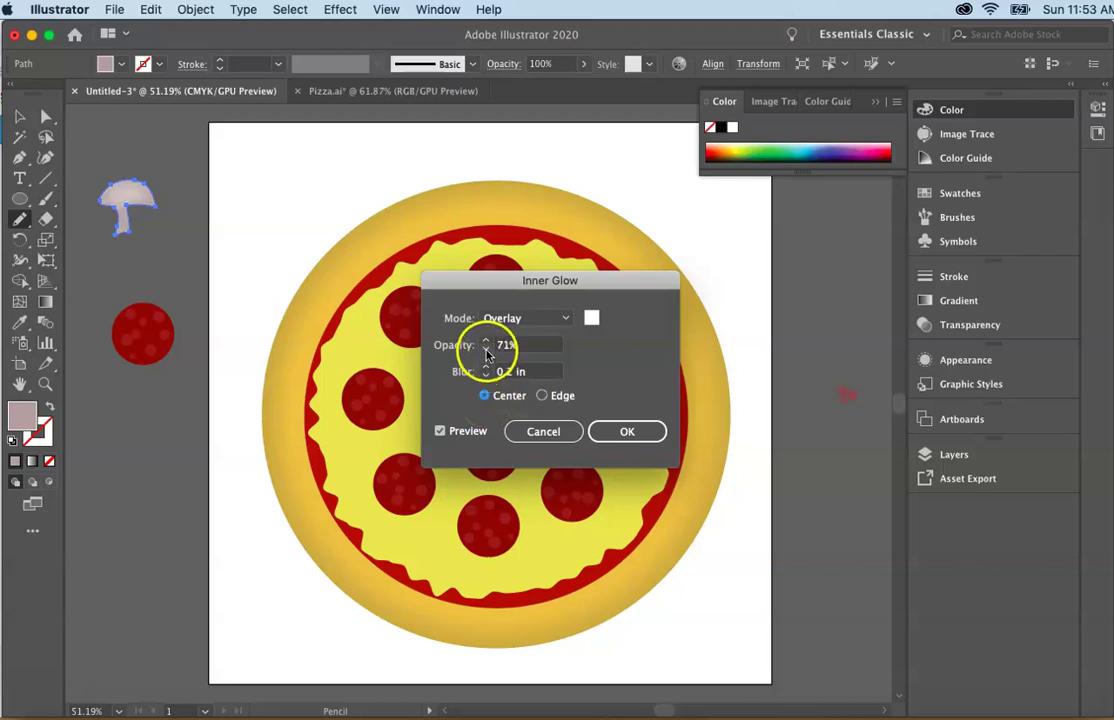
pyautogui.click(486, 350)
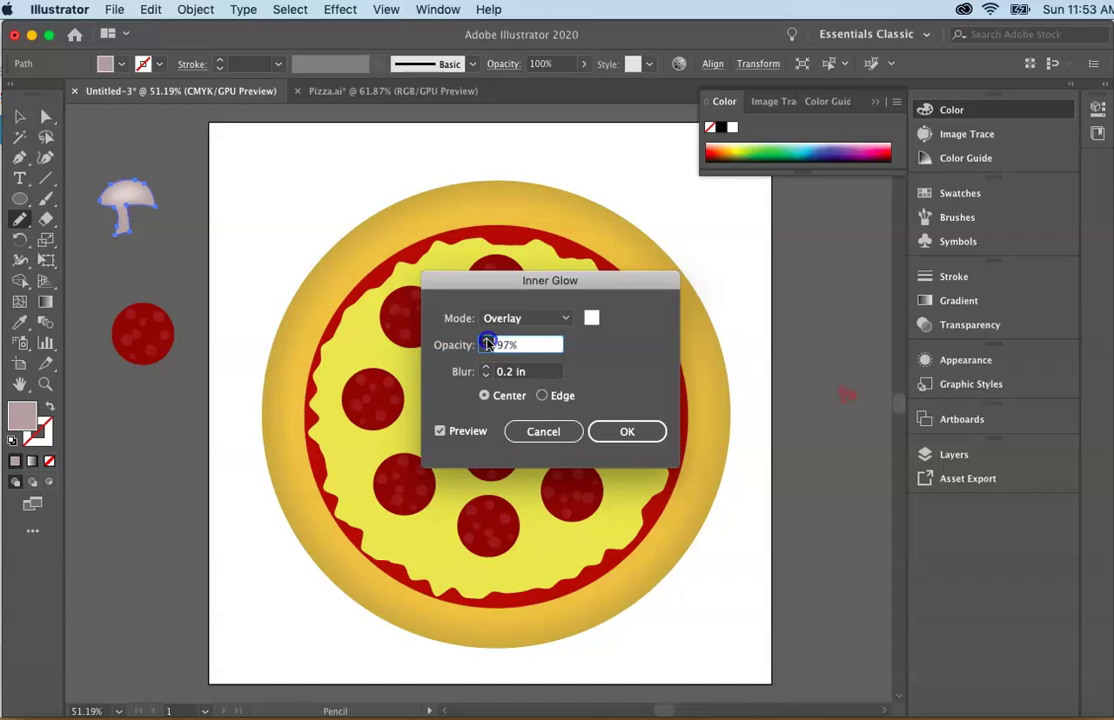
pyautogui.click(487, 374)
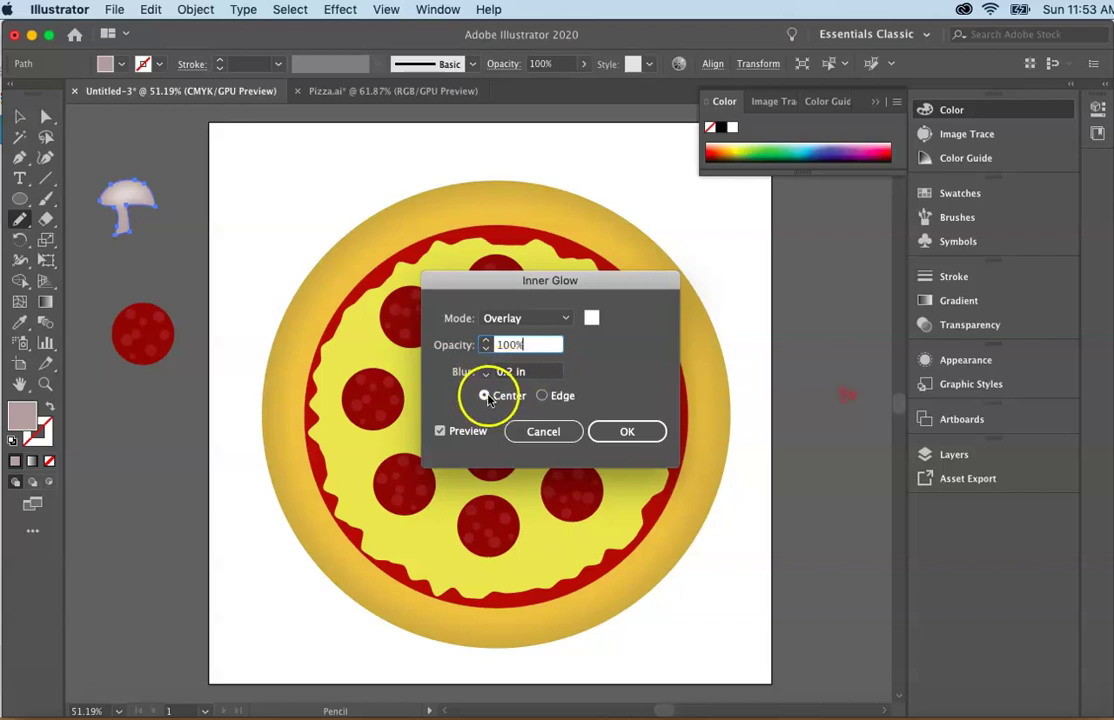
# Step: Apply the inner glow, then paste a mushroom copy onto the cheese, moved left and rotated
pyautogui.click(607, 432)
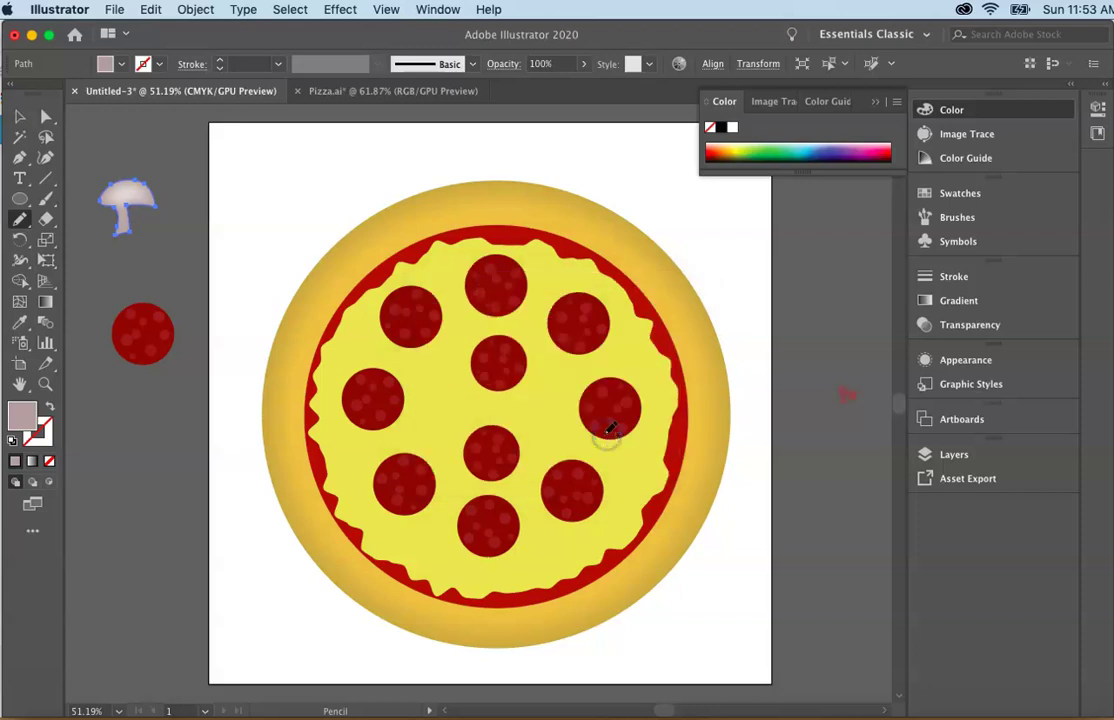
pyautogui.click(19, 116)
pyautogui.click(120, 197)
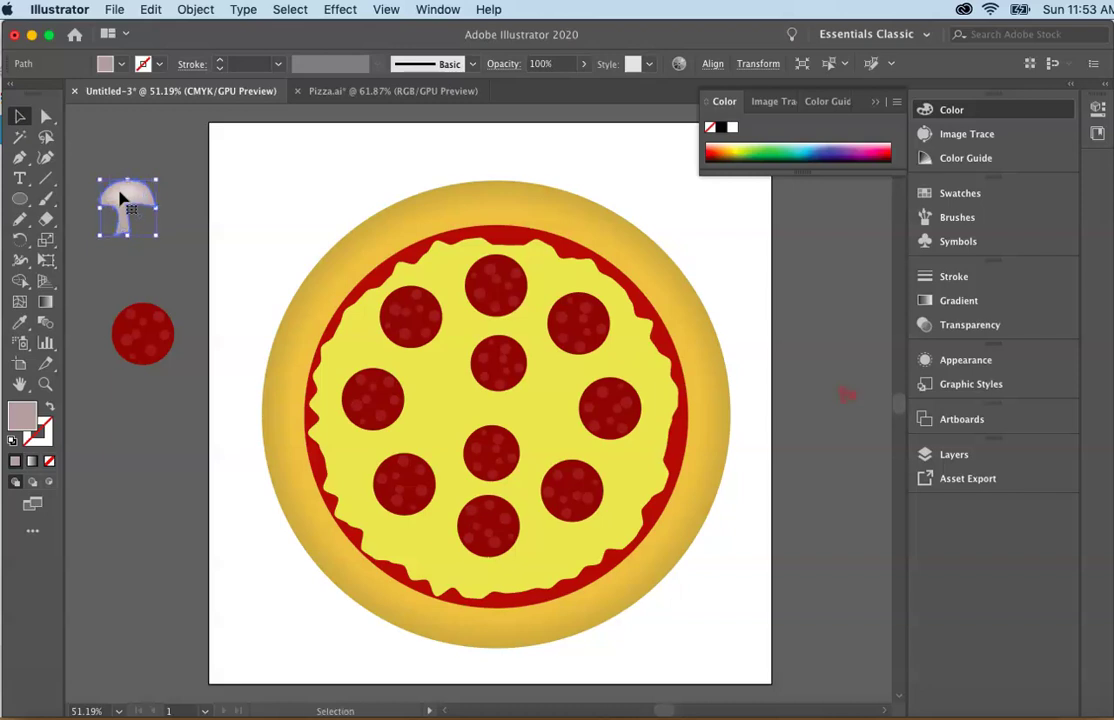
pyautogui.press('super+v')
pyautogui.click(241, 273)
pyautogui.moveTo(472, 392); pyautogui.dragTo(420, 368)
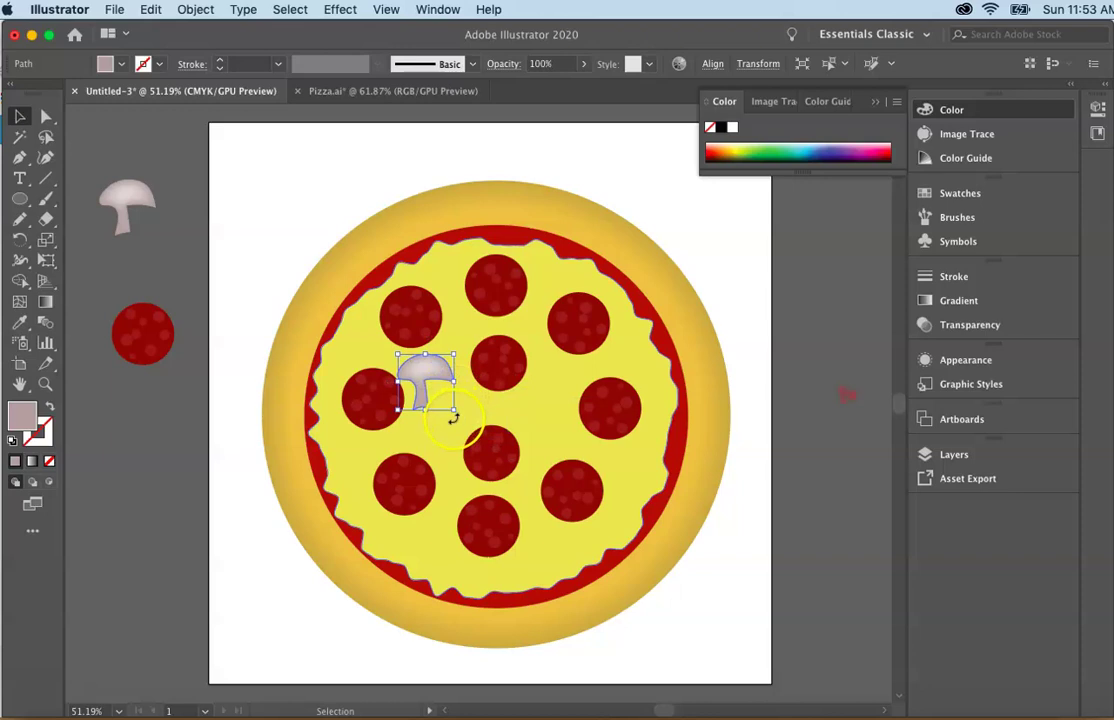
pyautogui.moveTo(453, 418); pyautogui.dragTo(453, 390)
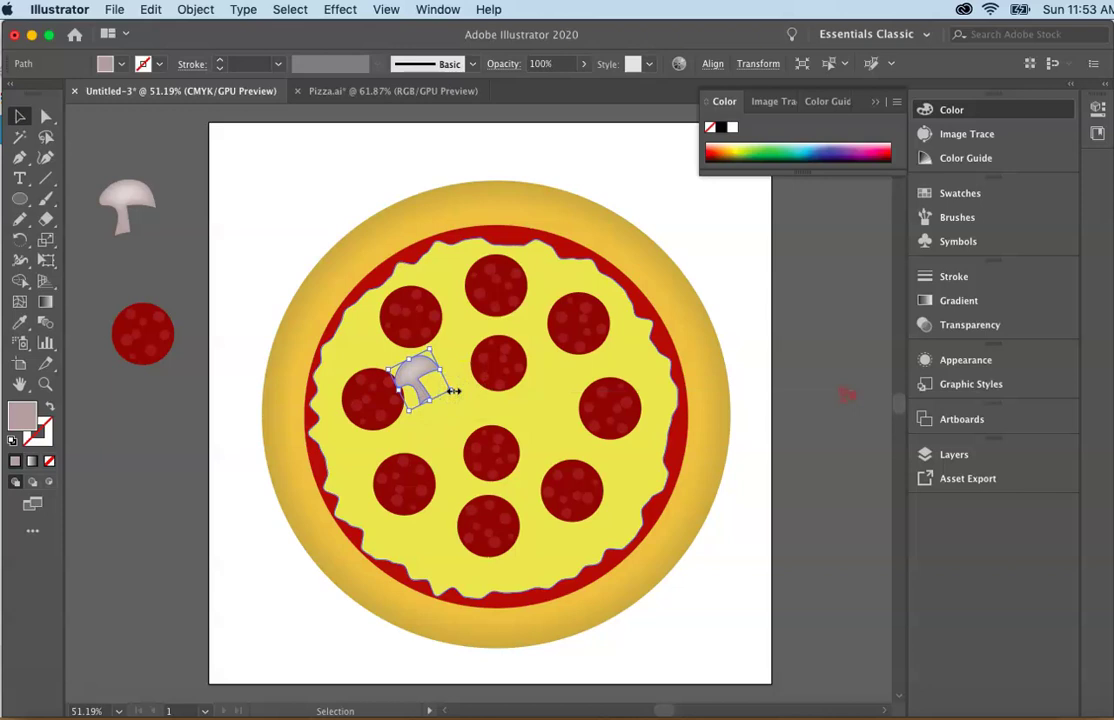
# Step: Paste more mushroom copies, placing them near the top and bottom, resized, rotated or shrunk
pyautogui.press('super+v')
pyautogui.moveTo(467, 390); pyautogui.dragTo(513, 316)
pyautogui.moveTo(560, 352); pyautogui.dragTo(552, 343)
pyautogui.press('super+v')
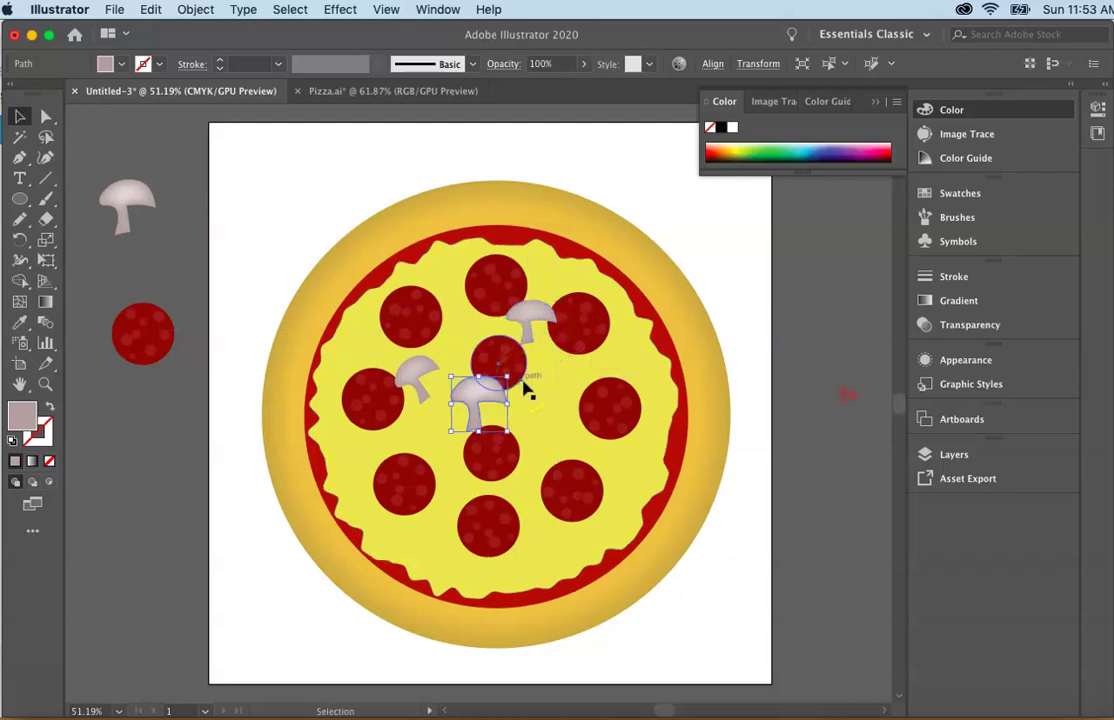
pyautogui.moveTo(505, 405); pyautogui.dragTo(428, 535)
pyautogui.moveTo(403, 562); pyautogui.dragTo(411, 556)
pyautogui.moveTo(465, 497); pyautogui.dragTo(451, 483)
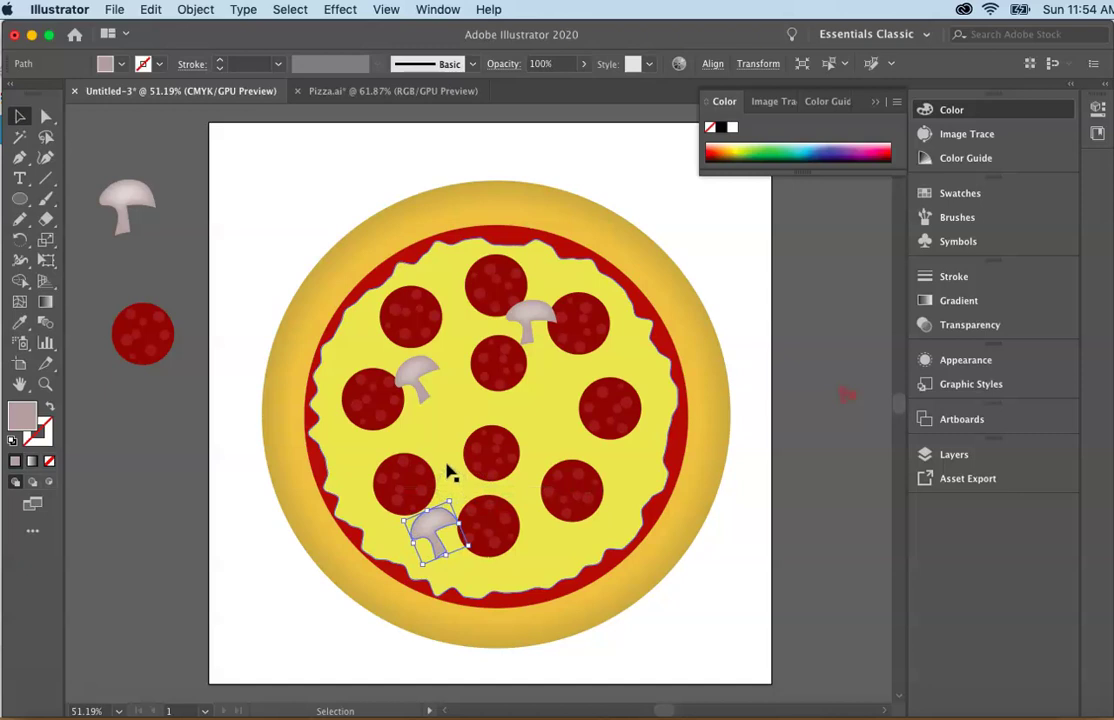
pyautogui.press('super+v')
pyautogui.moveTo(508, 437); pyautogui.dragTo(550, 435)
pyautogui.press('super+v')
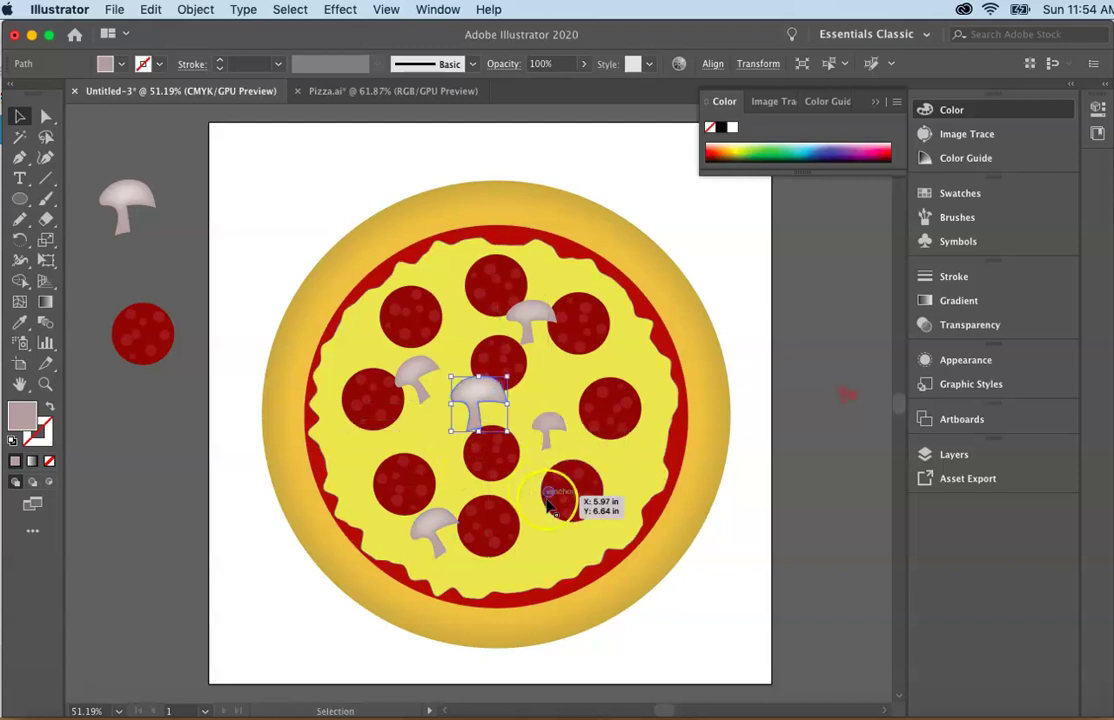
# Step: Paste another mushroom and drag the copies into gaps between the pepperoni across the pizza
pyautogui.moveTo(477, 393); pyautogui.dragTo(500, 304)
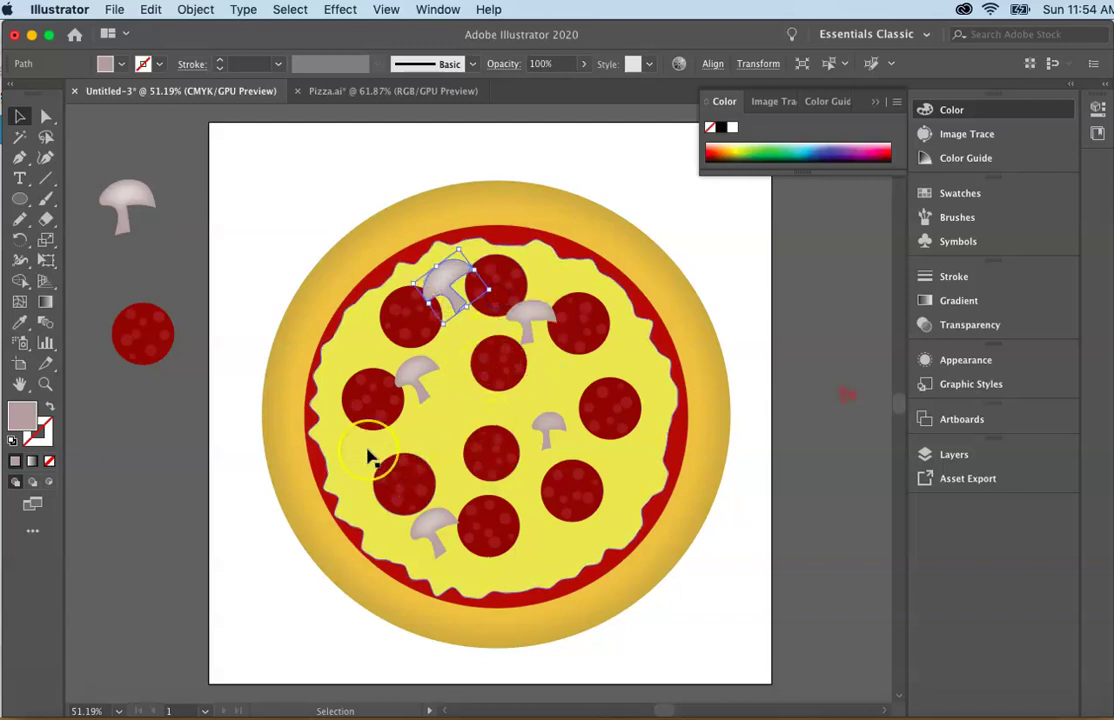
pyautogui.press('super+v')
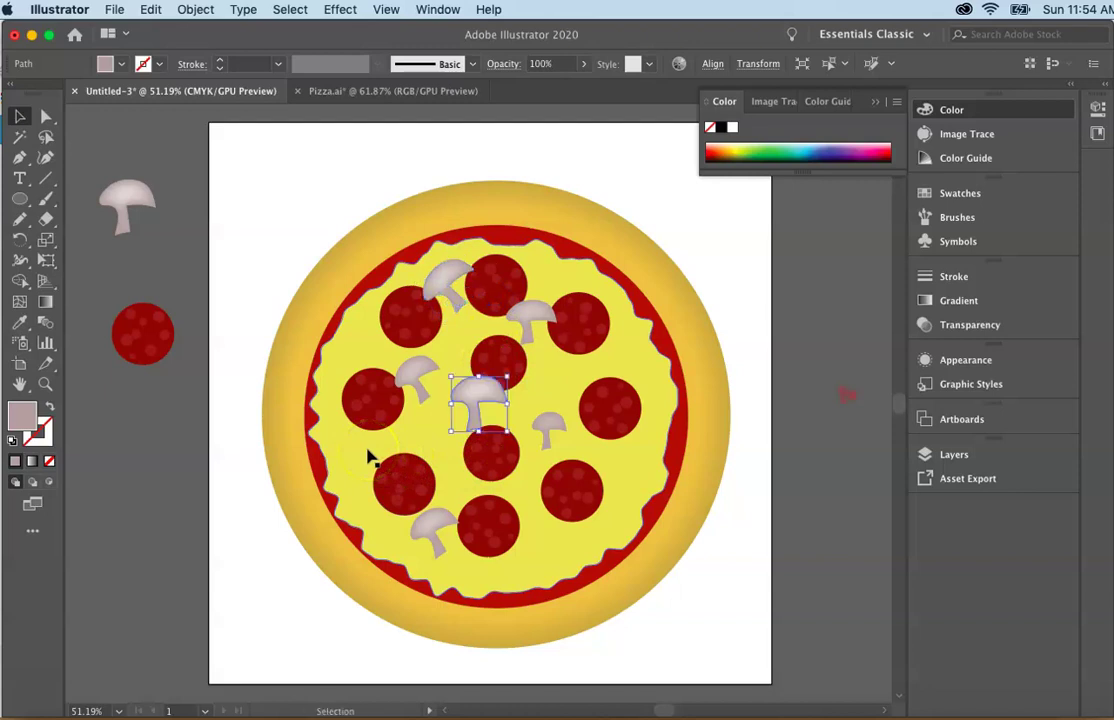
pyautogui.moveTo(478, 410); pyautogui.dragTo(412, 420)
pyautogui.moveTo(547, 436); pyautogui.dragTo(542, 535)
pyautogui.click(525, 318)
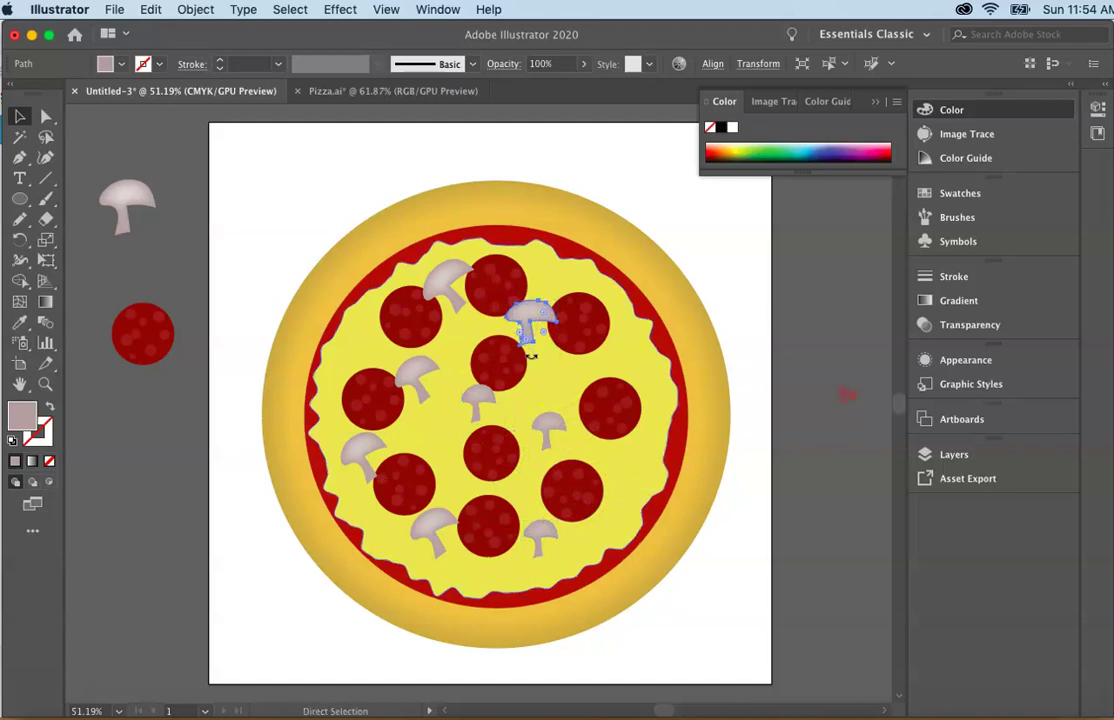
pyautogui.moveTo(479, 399); pyautogui.dragTo(368, 341)
pyautogui.moveTo(466, 407); pyautogui.dragTo(428, 391)
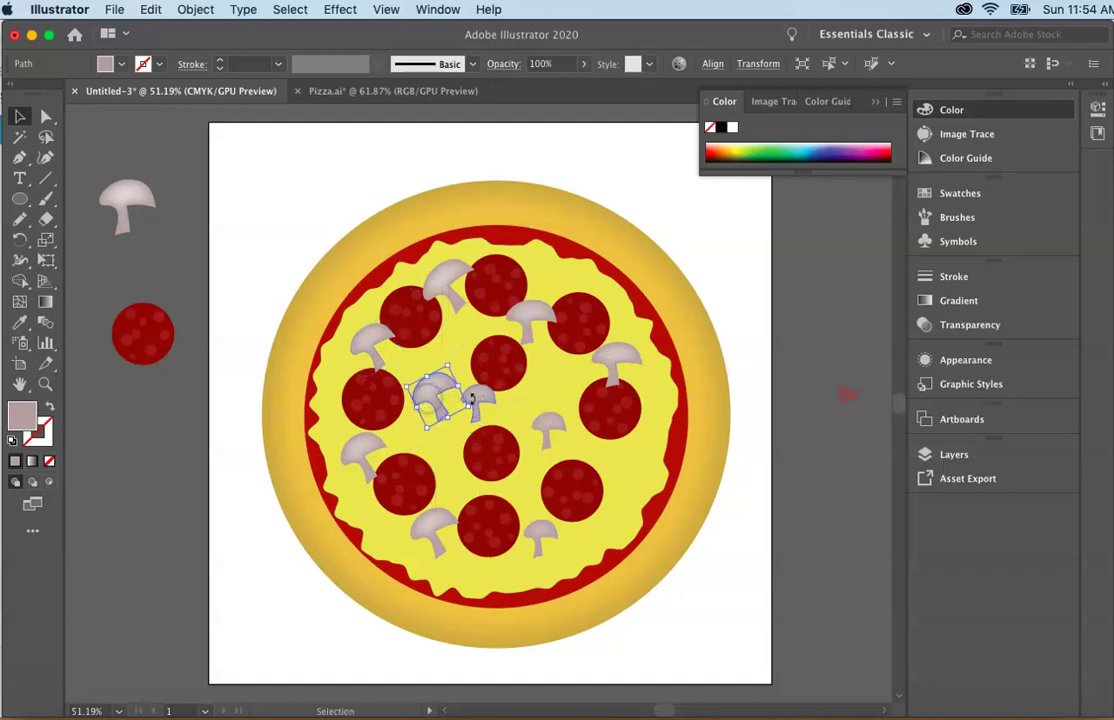
# Step: Cut a centre mushroom free with Scissors, then move it rotated sideways onto the cheese's lower-right edge
pyautogui.press('c')
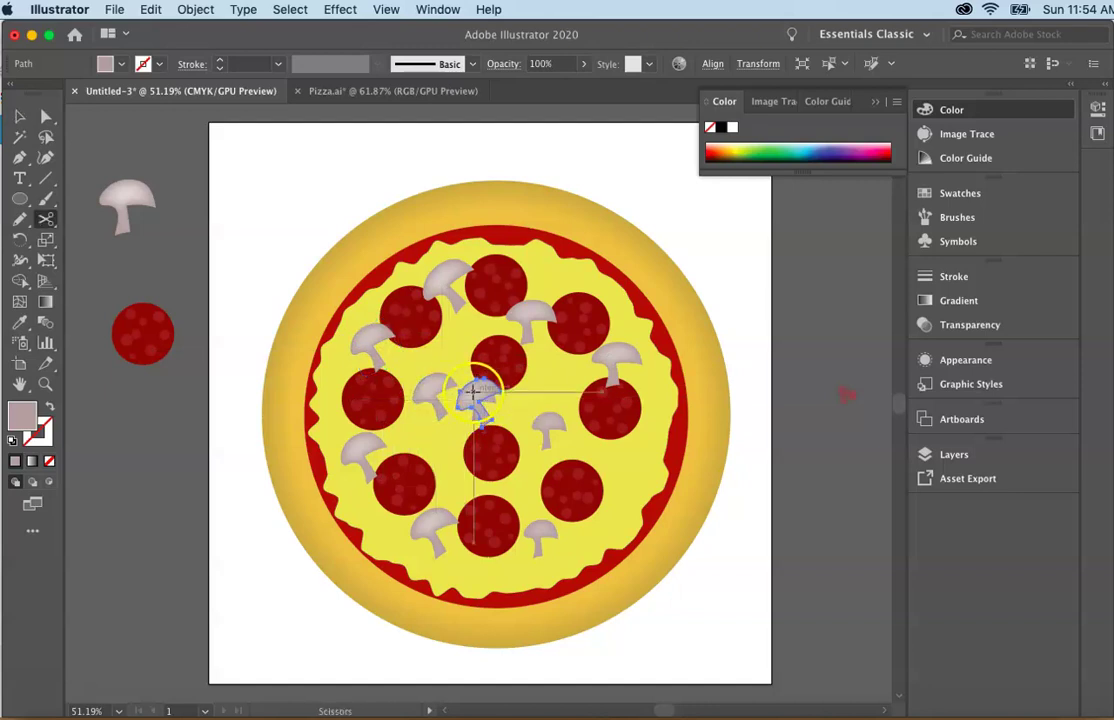
pyautogui.click(501, 401)
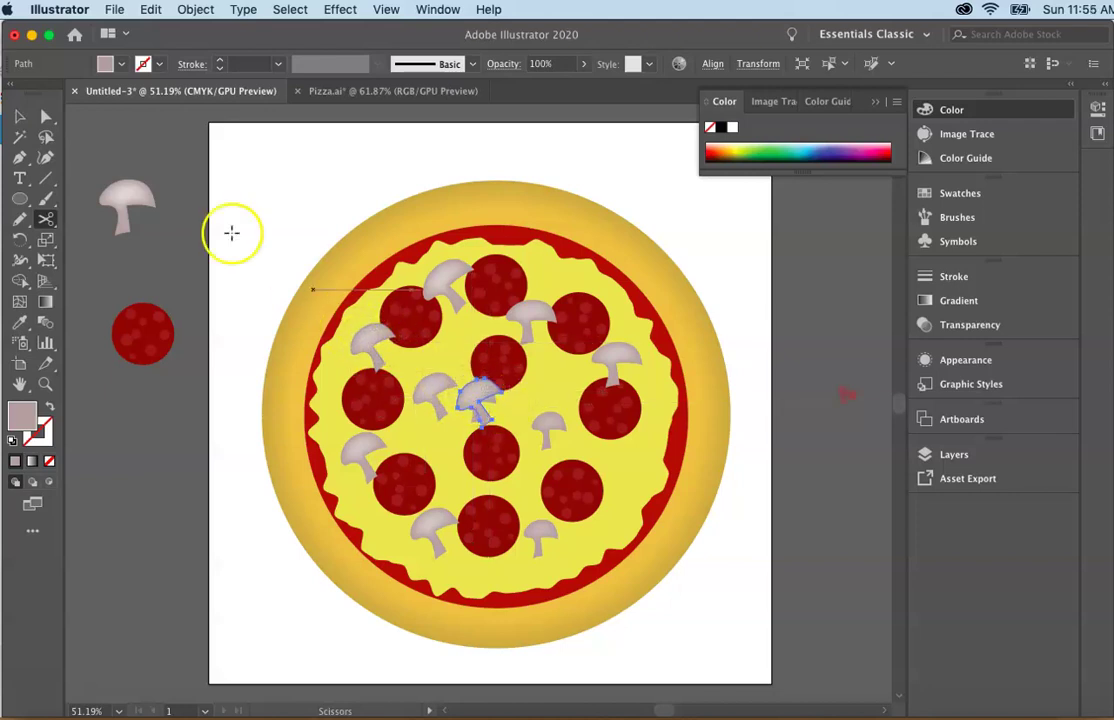
pyautogui.click(20, 116)
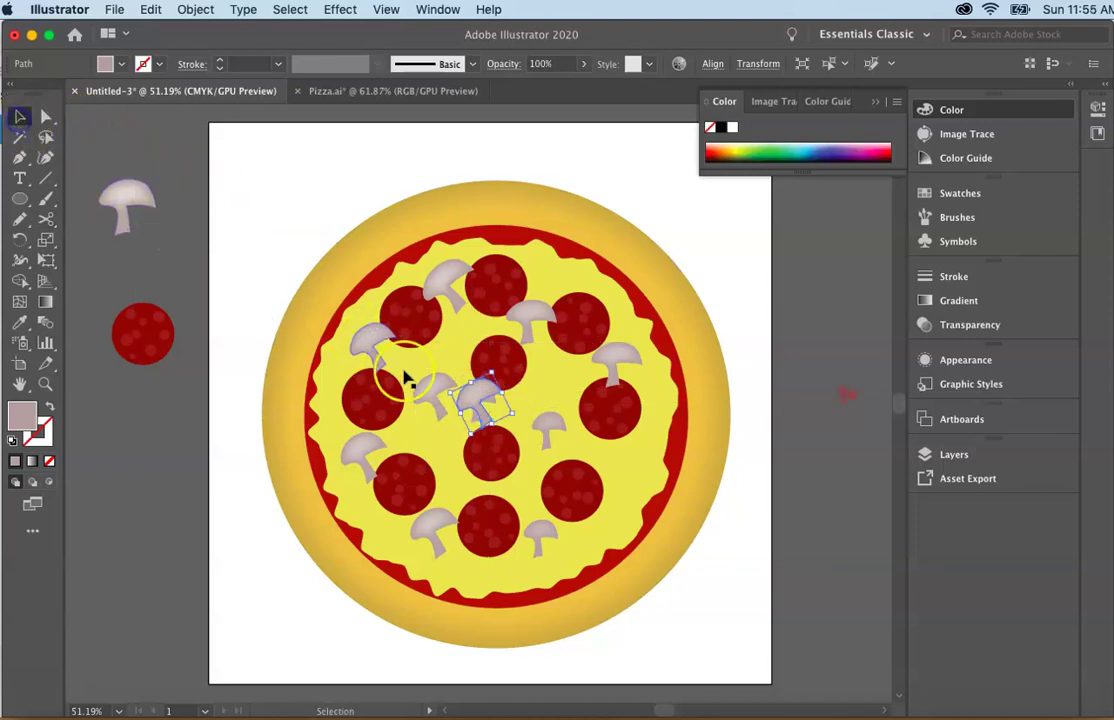
pyautogui.moveTo(468, 399); pyautogui.dragTo(608, 467)
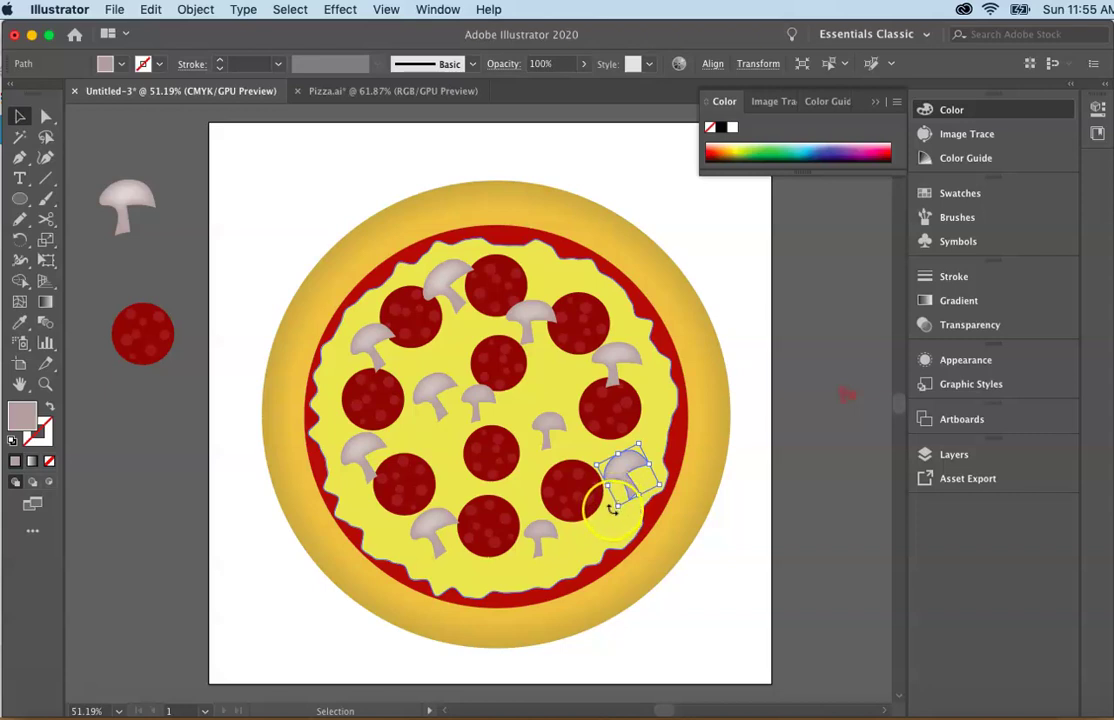
pyautogui.moveTo(612, 508); pyautogui.dragTo(629, 510)
pyautogui.click(545, 397)
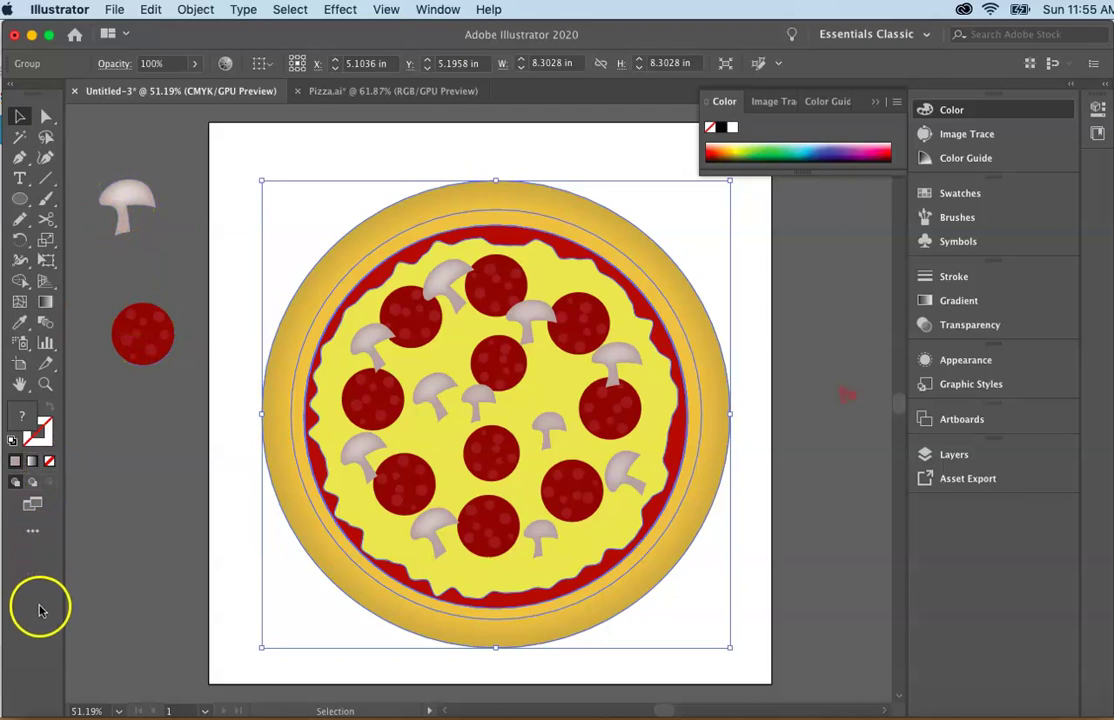
# Step: Select all the pizza artwork and expand its appearance
pyautogui.click(38, 690)
pyautogui.click(225, 655)
pyautogui.click(293, 602)
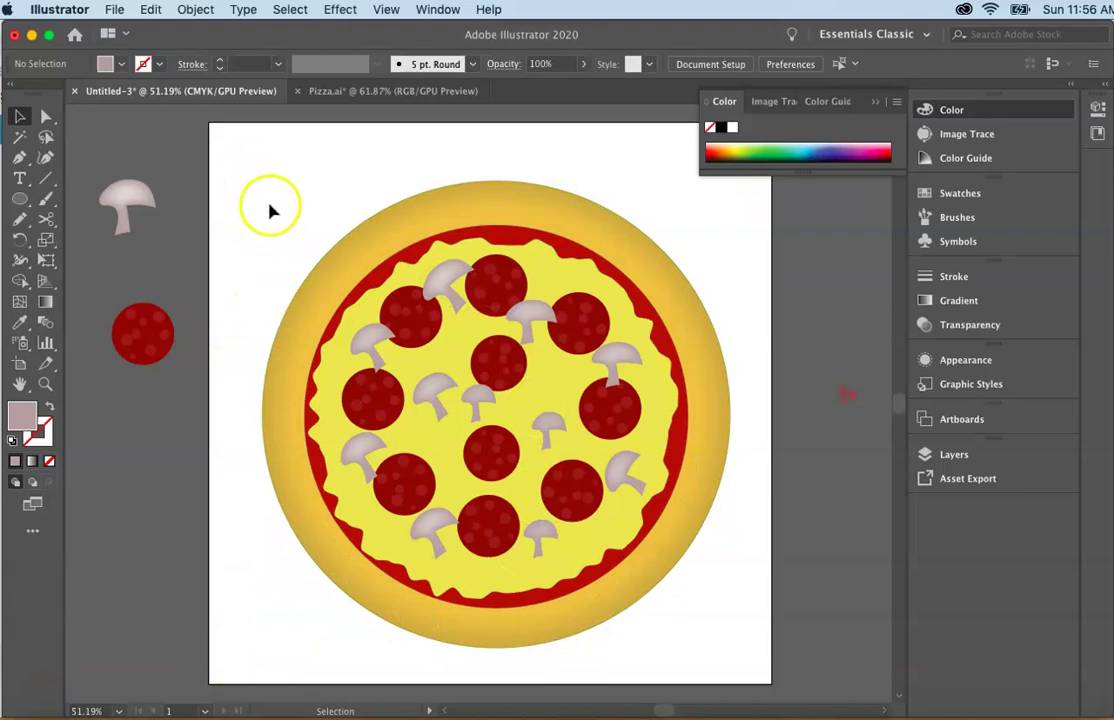
pyautogui.moveTo(278, 210); pyautogui.dragTo(714, 659)
pyautogui.click(194, 10)
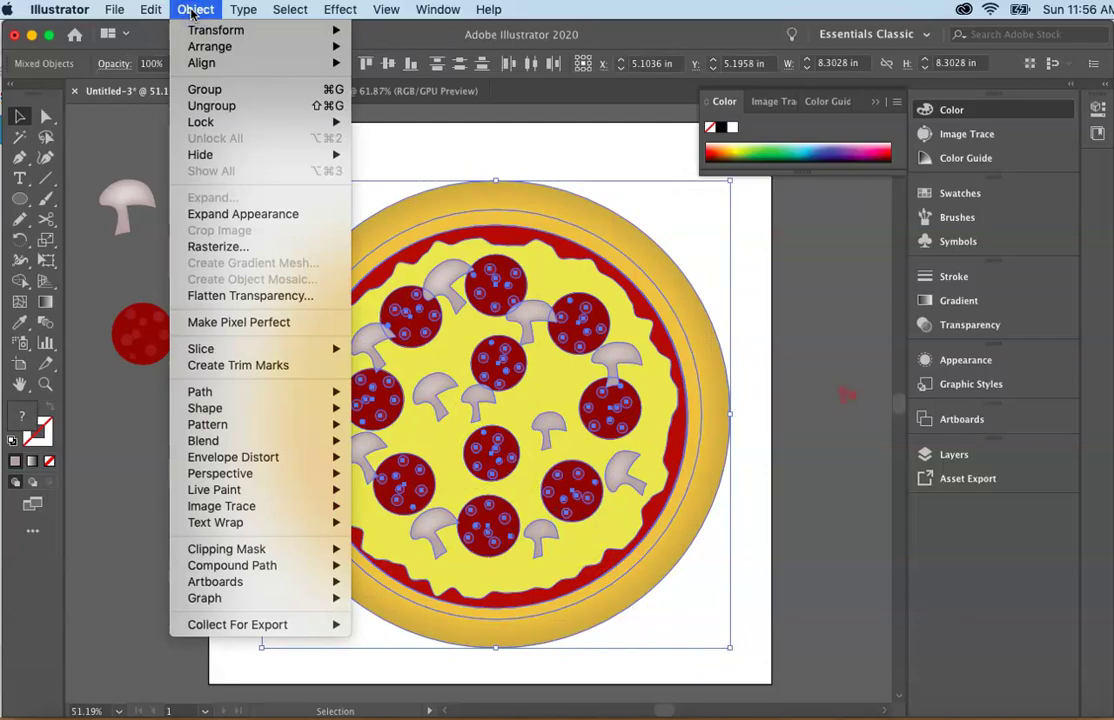
pyautogui.click(199, 212)
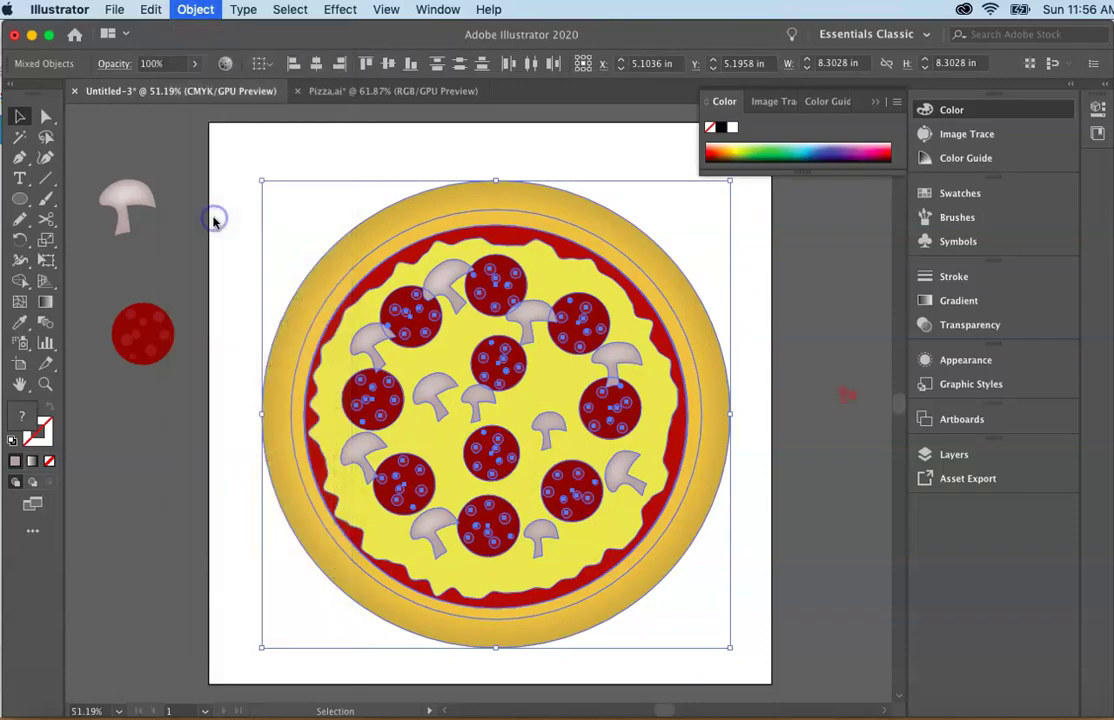
# Step: Reselect the crust, cheese, pepperoni and mushrooms and group them into one object
pyautogui.click(245, 150)
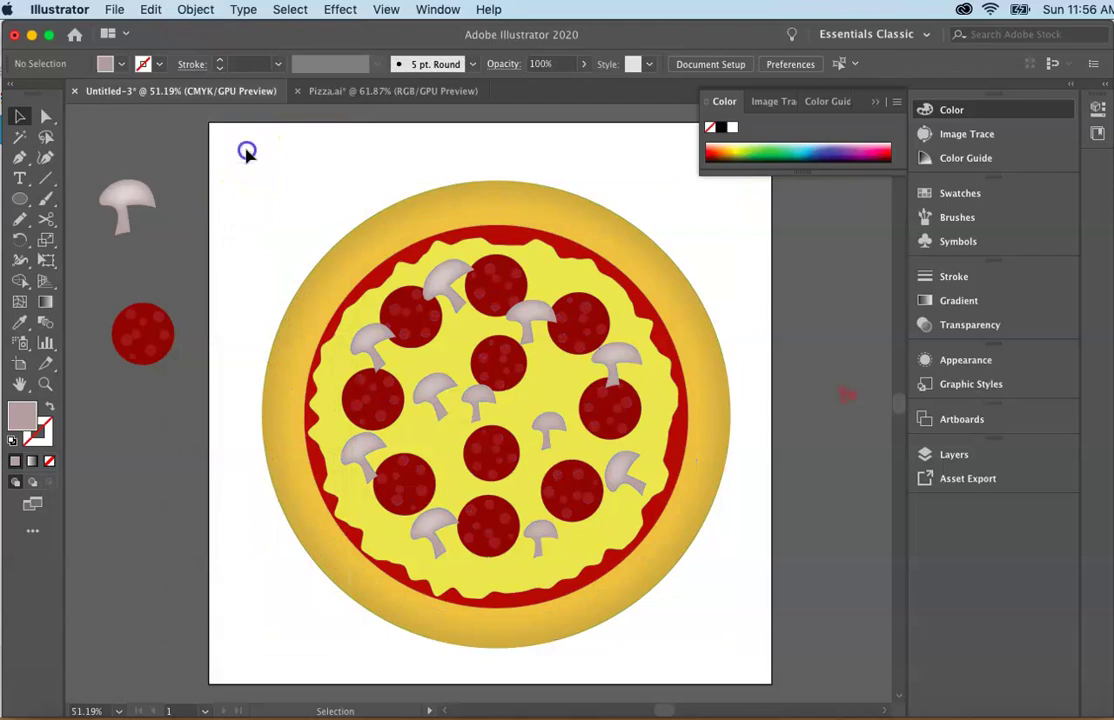
pyautogui.moveTo(248, 155); pyautogui.dragTo(704, 651)
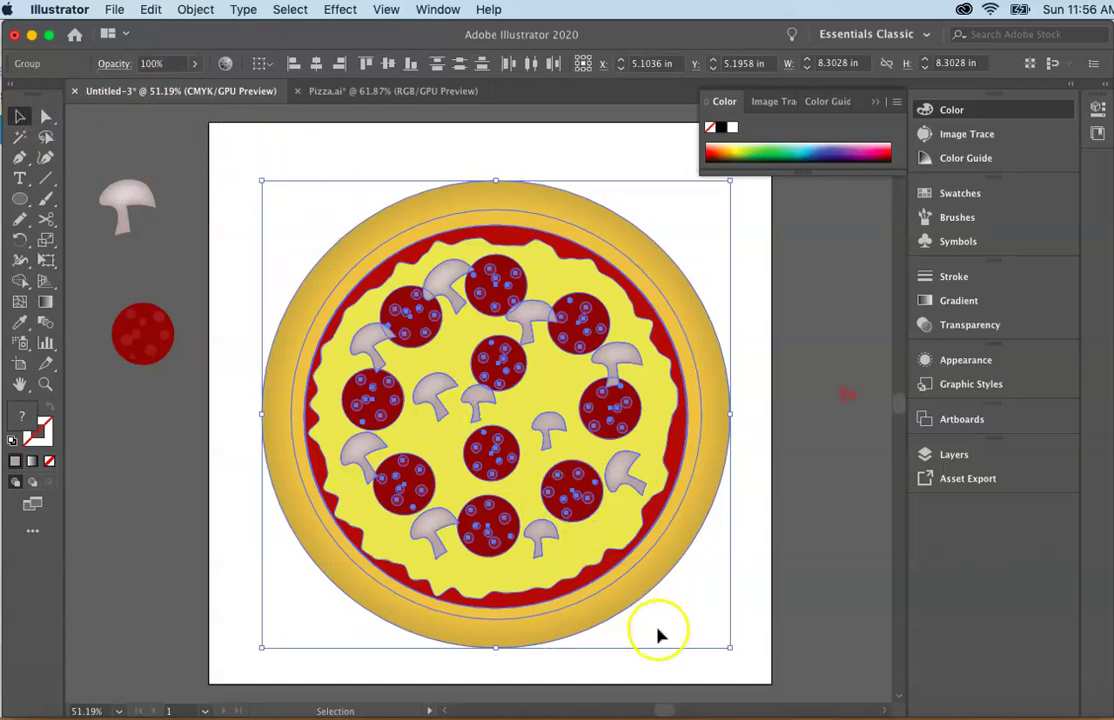
pyautogui.click(196, 10)
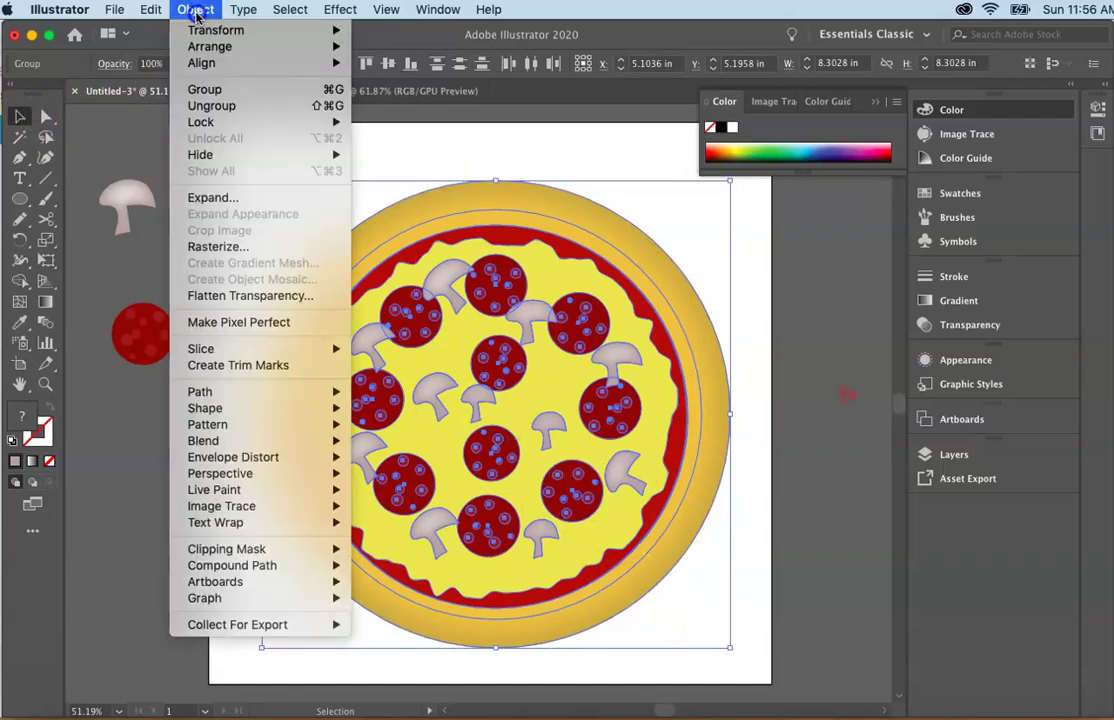
pyautogui.click(200, 88)
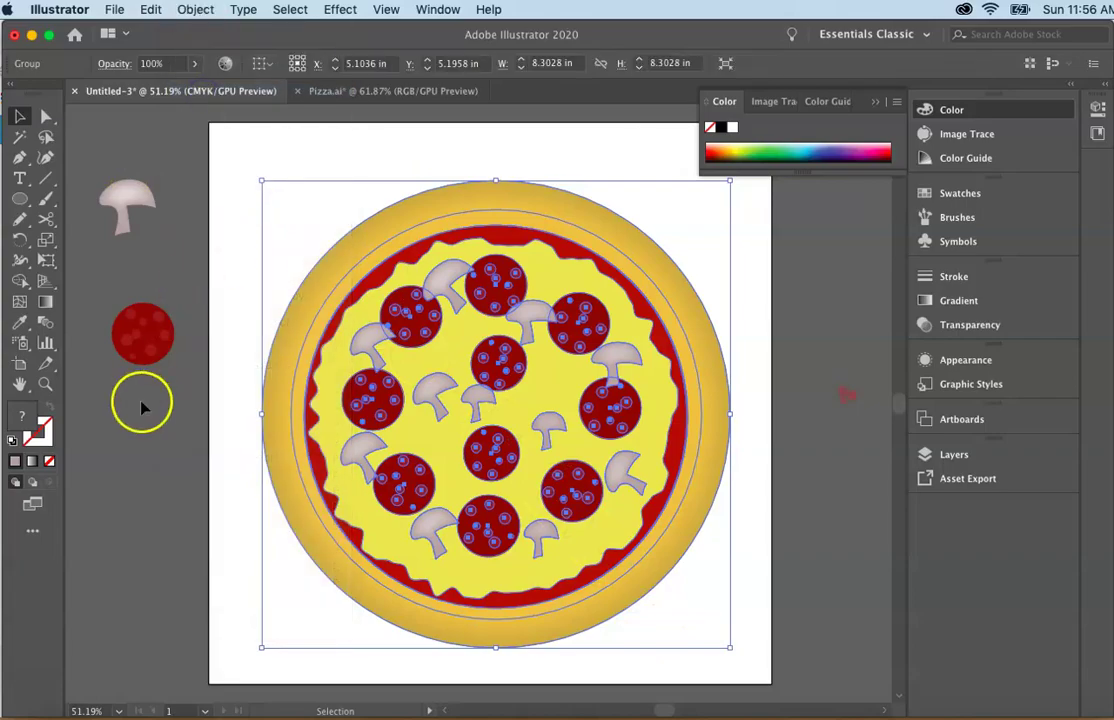